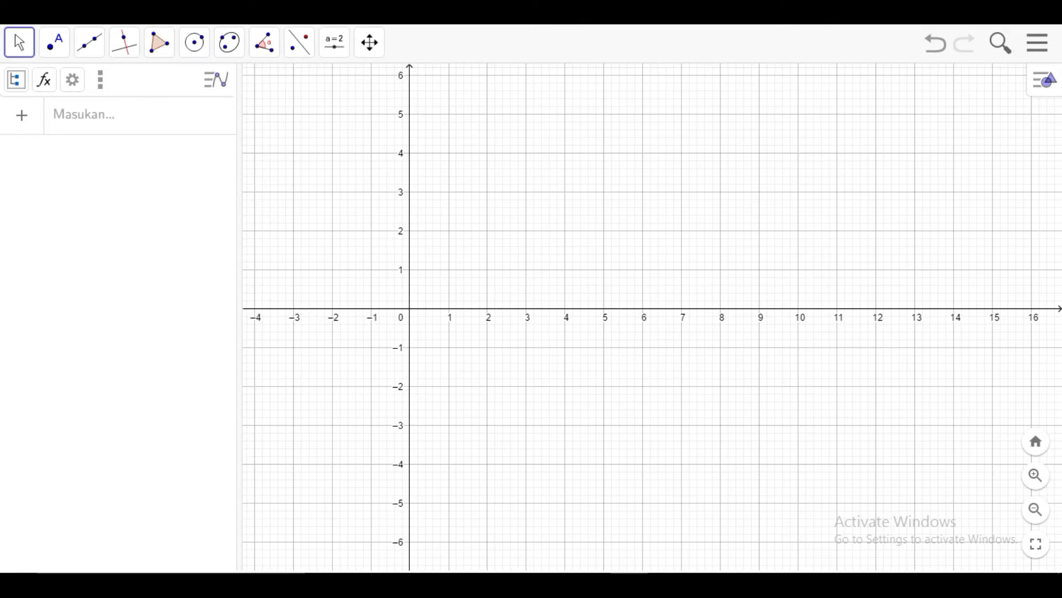
# Construct a horizontal segment with a fixed length of 3 starting from a new point A at (2, 2).
pyautogui.click(125, 55)
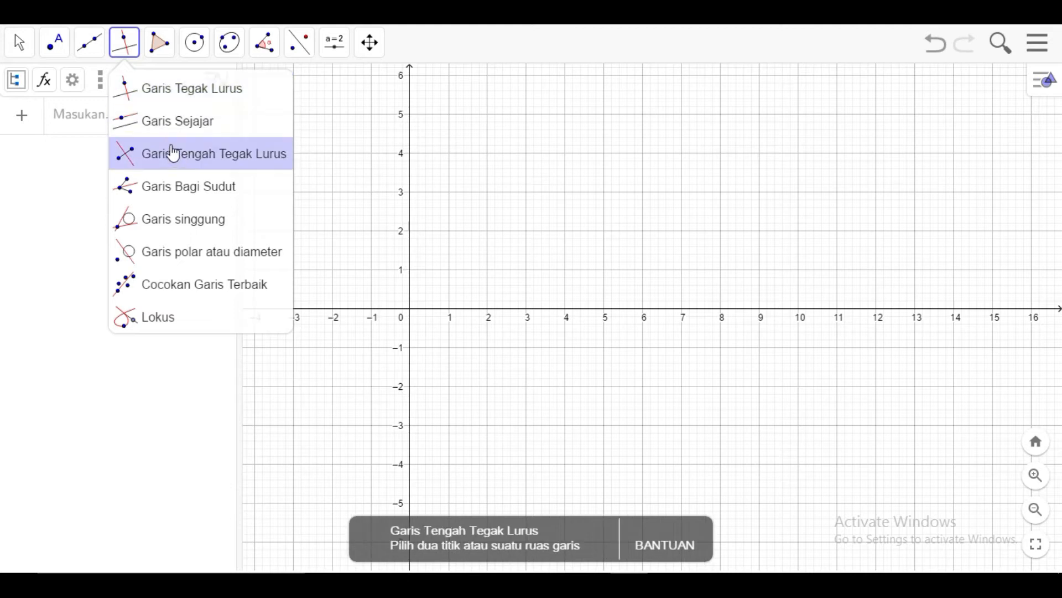
pyautogui.click(90, 45)
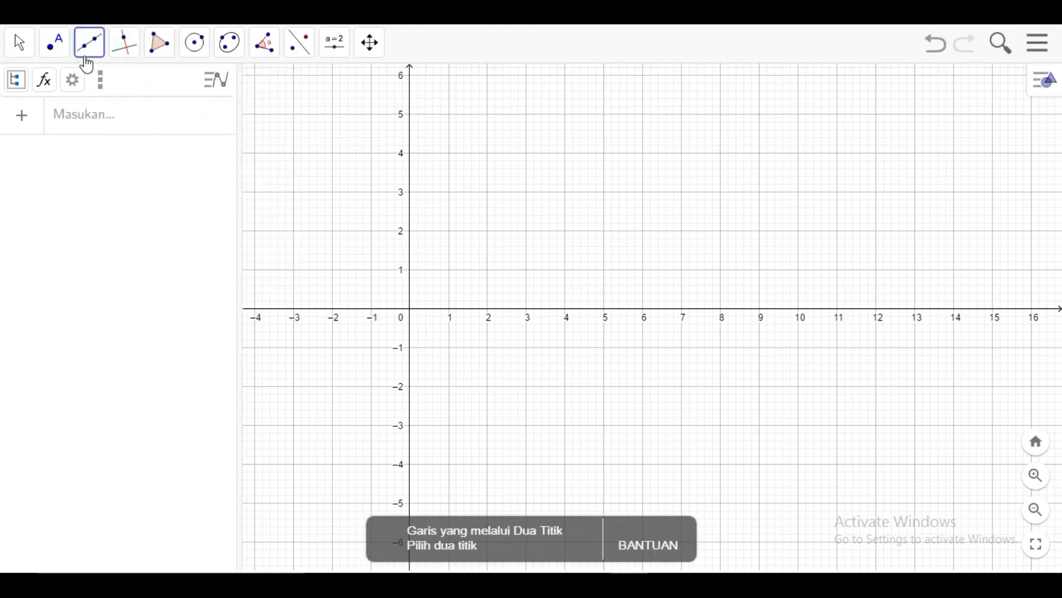
pyautogui.click(89, 53)
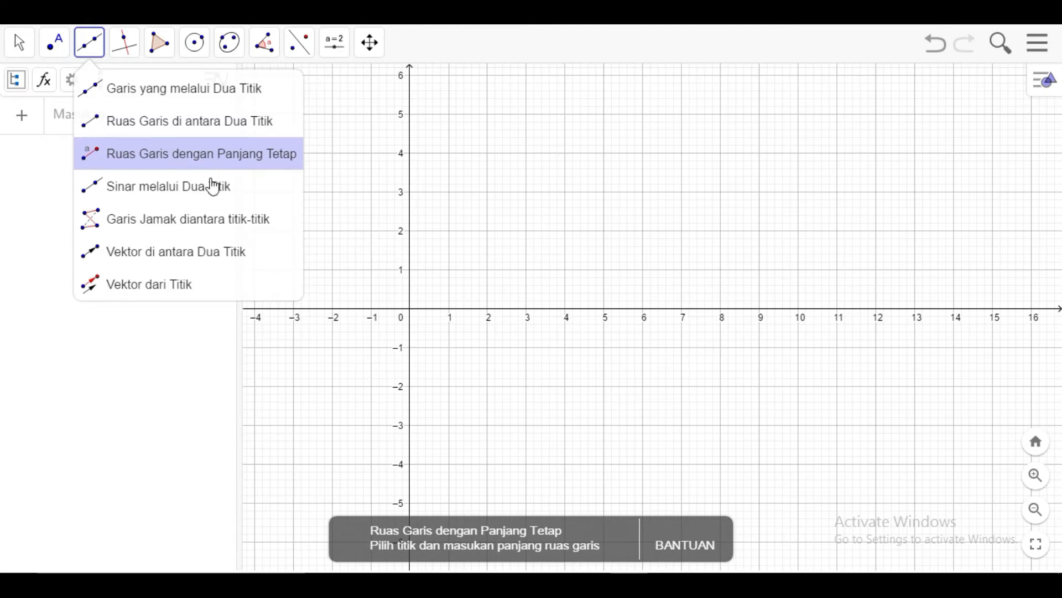
pyautogui.click(265, 156)
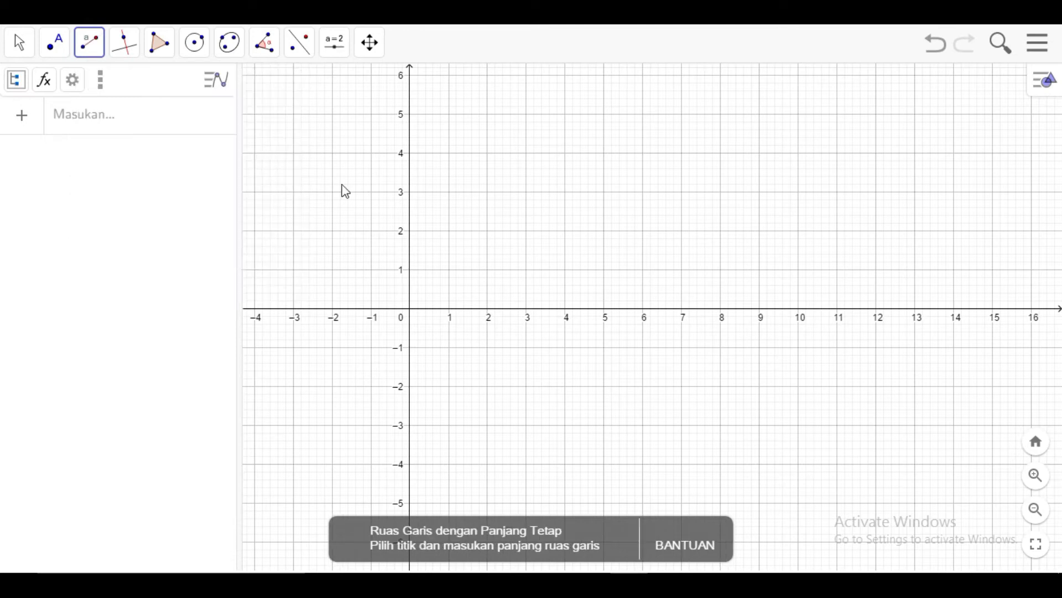
pyautogui.click(489, 232)
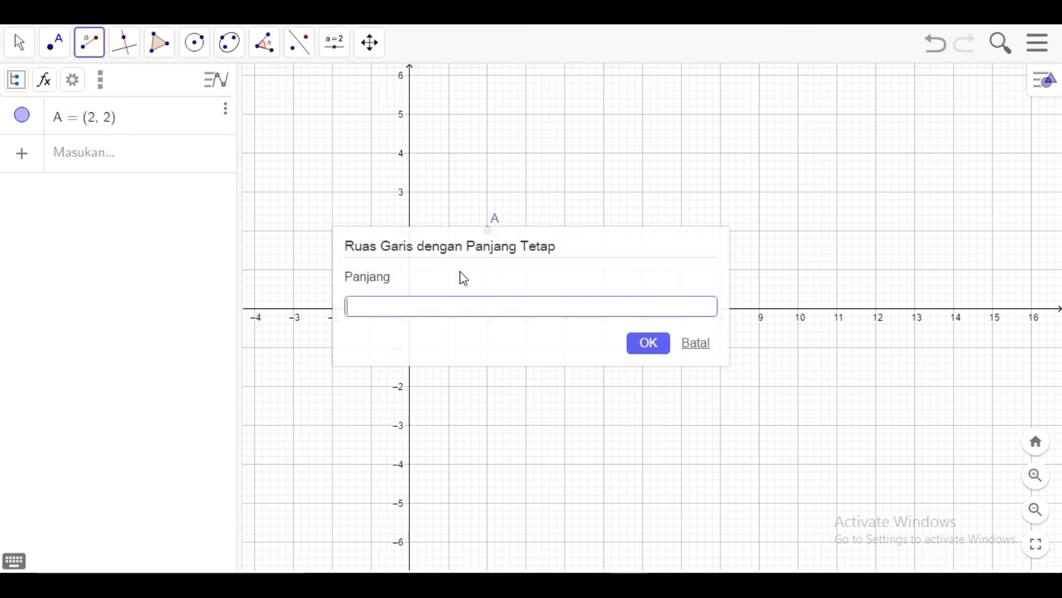
pyautogui.click(650, 351)
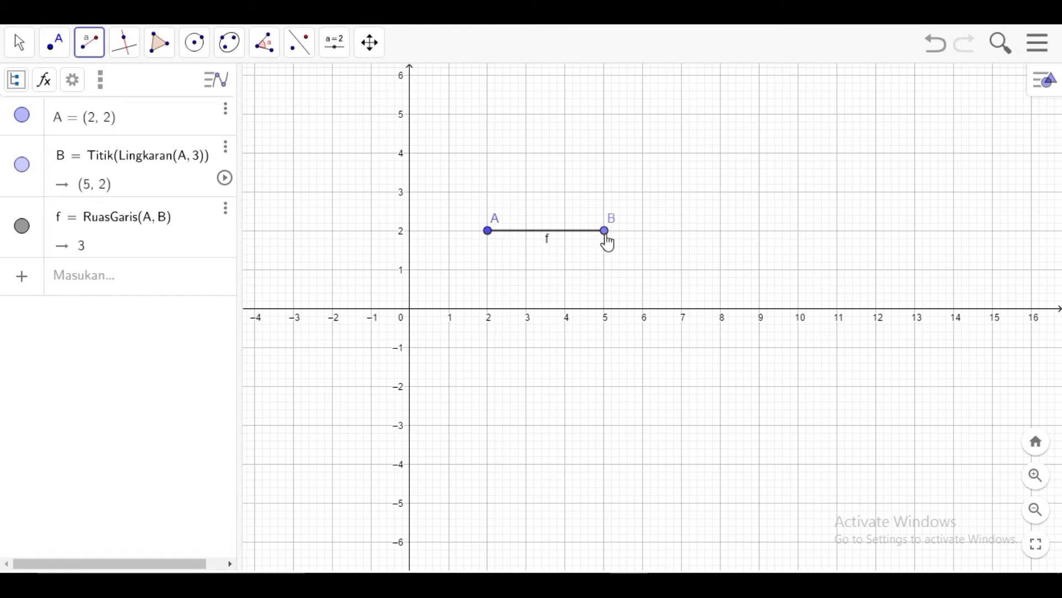
# Show the trace of the segment's endpoint B and start its animation around point A.
pyautogui.rightClick(606, 239)
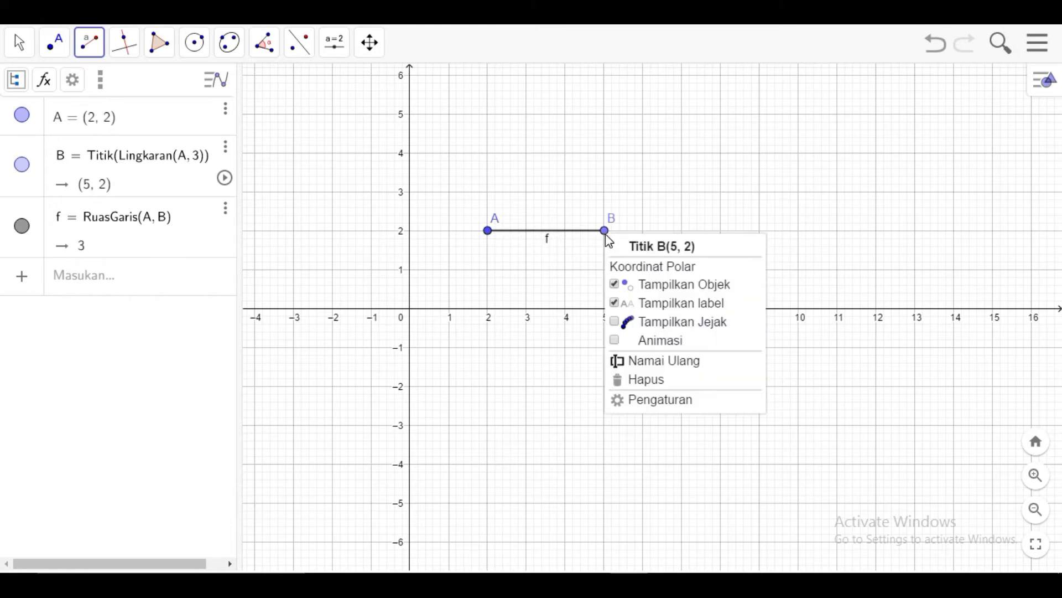
pyautogui.click(660, 323)
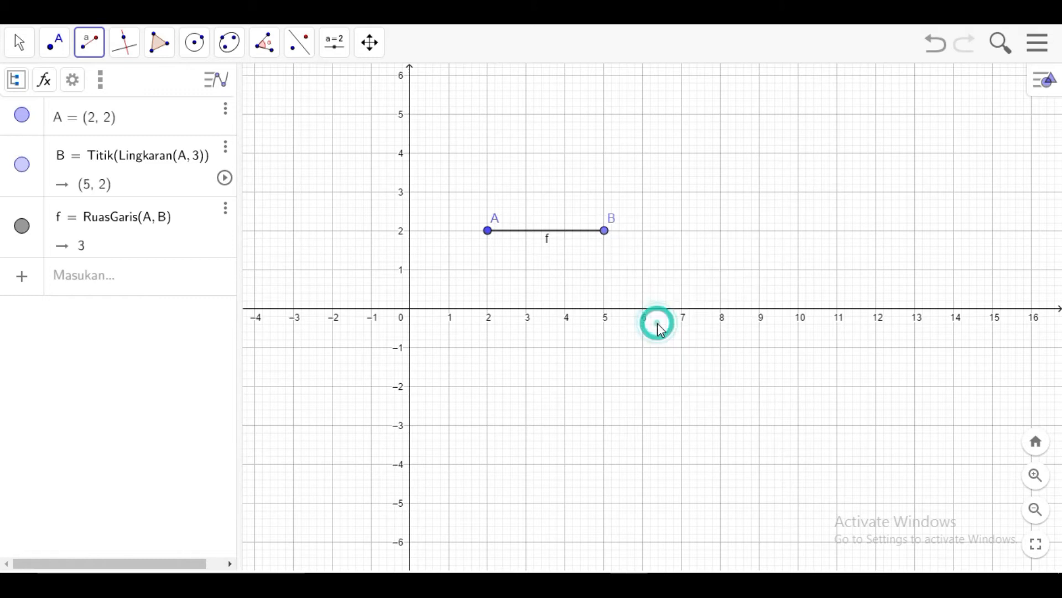
pyautogui.rightClick(605, 231)
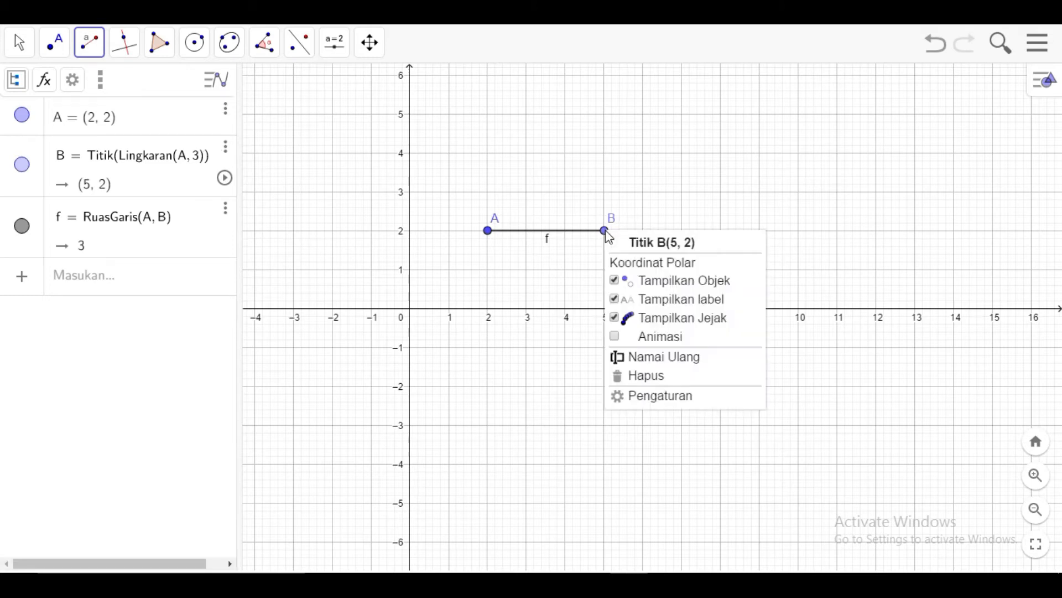
pyautogui.click(637, 343)
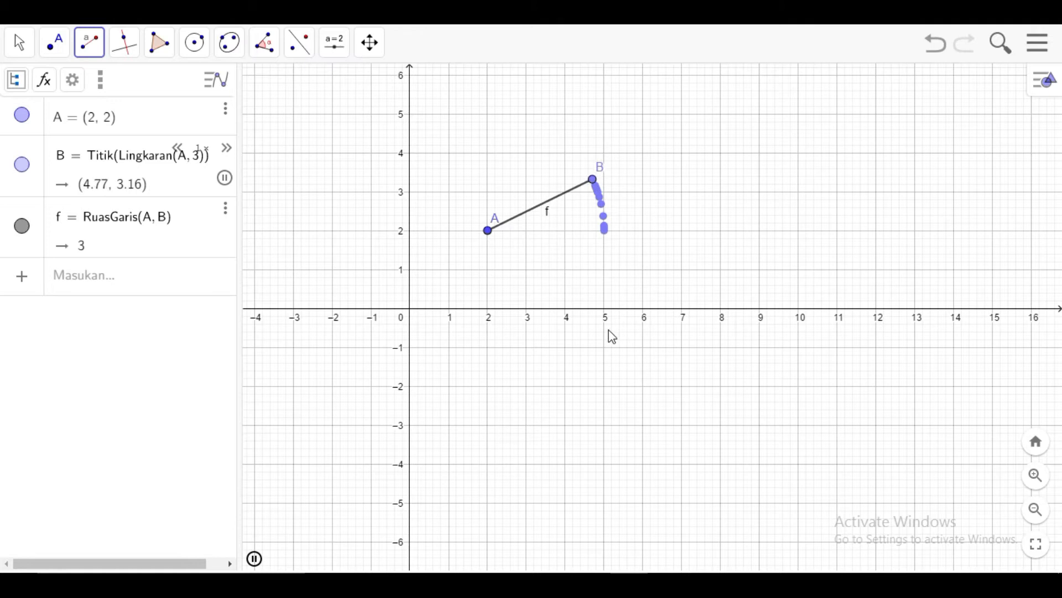
# Raise the animation speed of point B to 2× and cancel the fixed-length segment prompt.
pyautogui.click(227, 151)
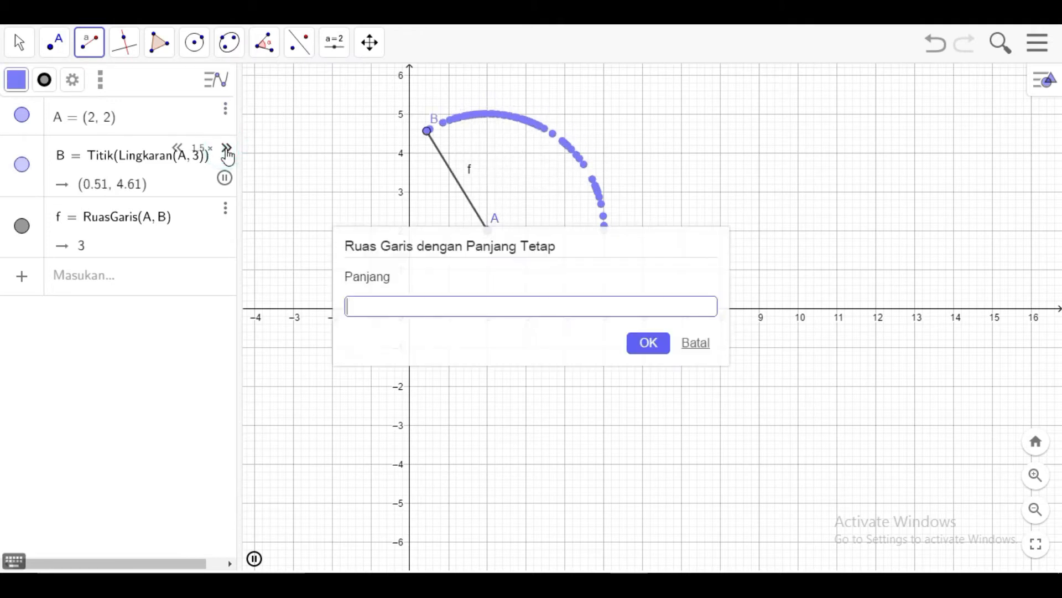
pyautogui.click(227, 150)
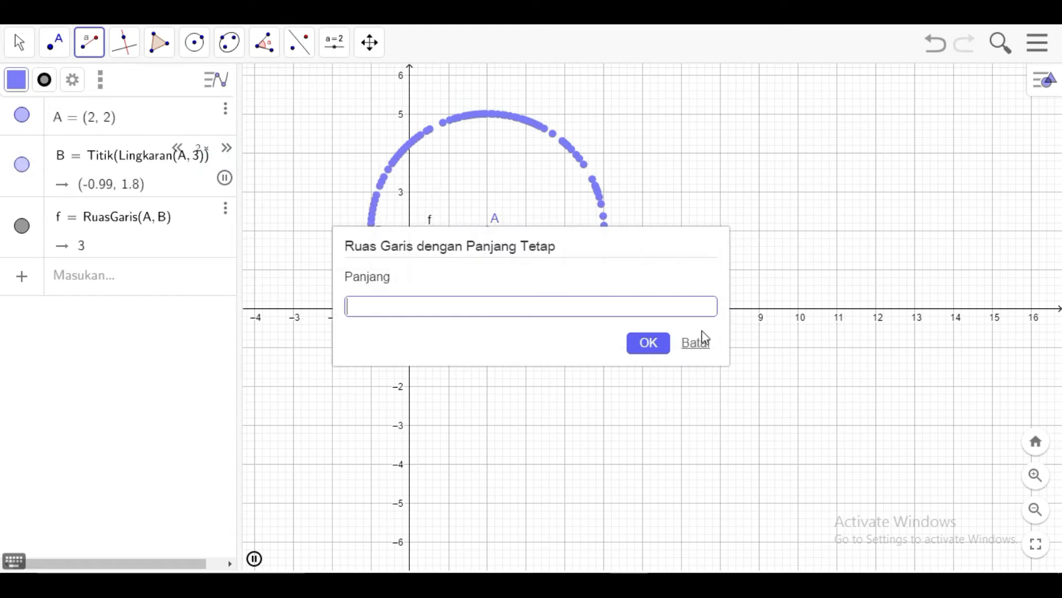
pyautogui.click(700, 348)
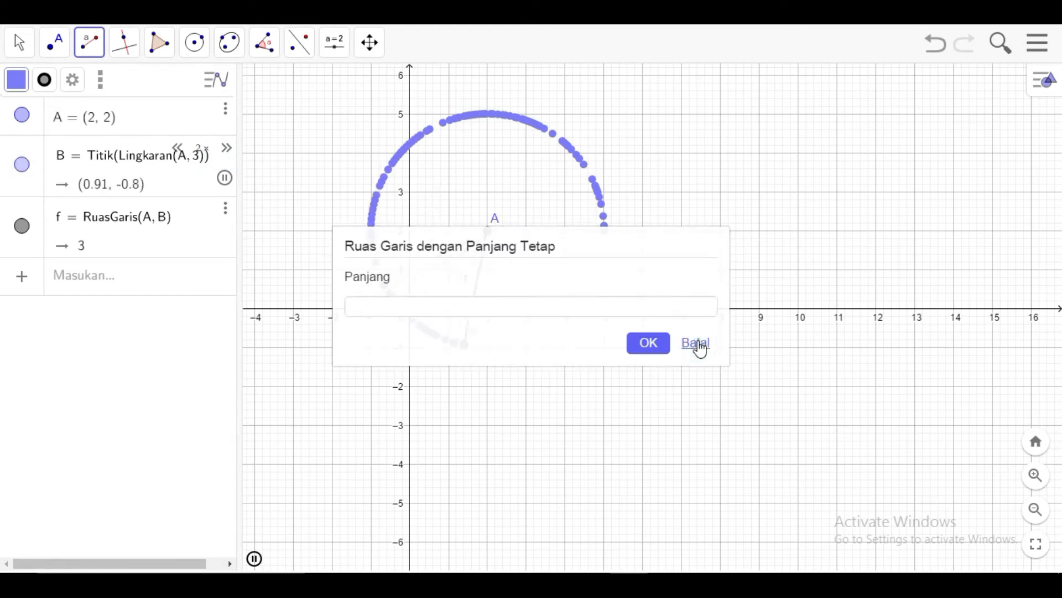
pyautogui.click(701, 348)
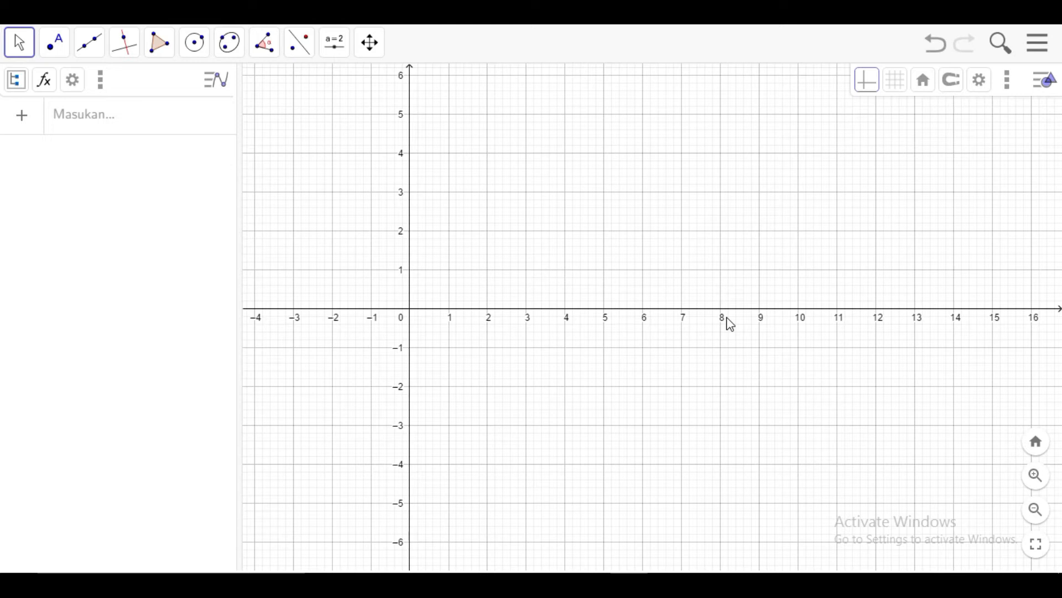
# Construct a circle by centre and radius, centred at the origin with radius 3.
pyautogui.click(194, 50)
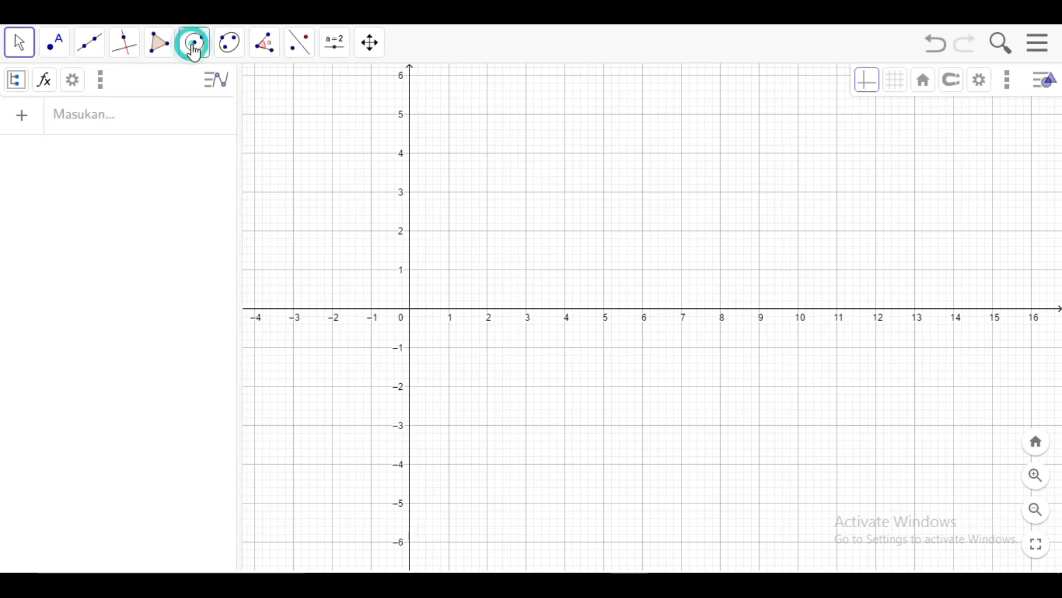
pyautogui.click(245, 121)
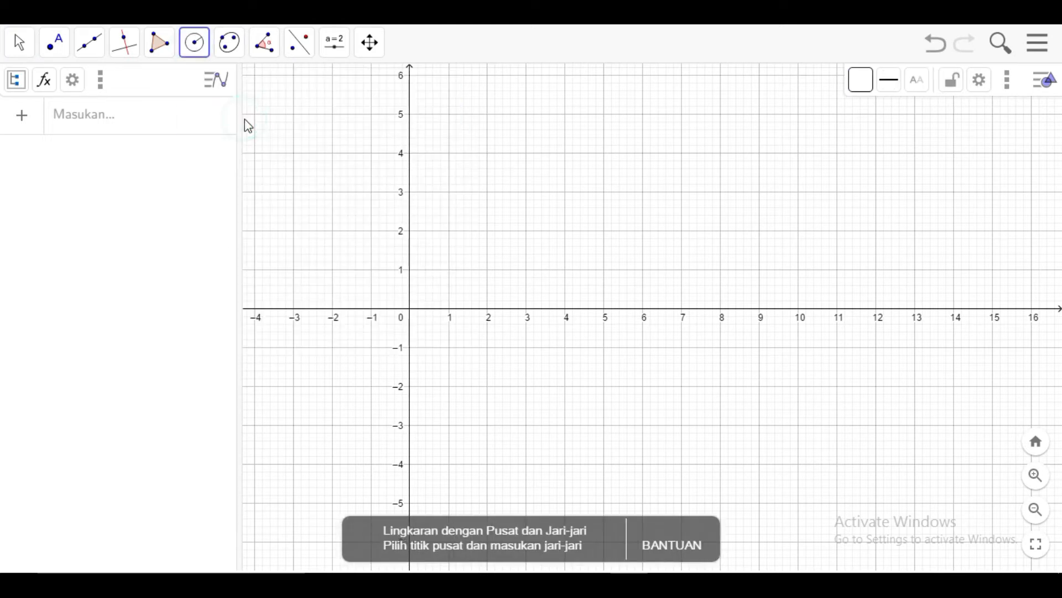
pyautogui.click(410, 310)
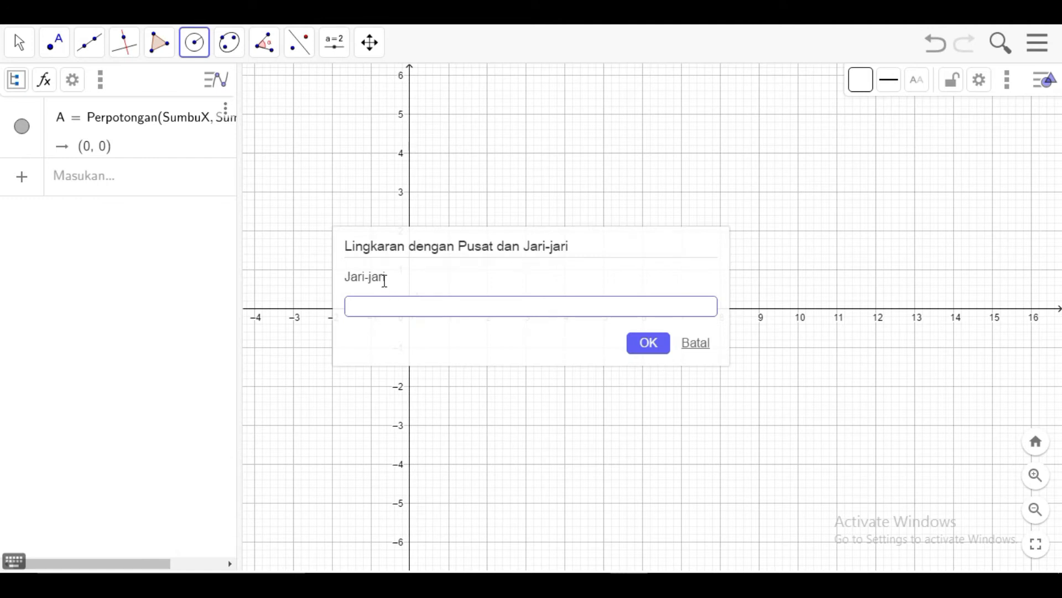
pyautogui.write('3')
pyautogui.click(637, 348)
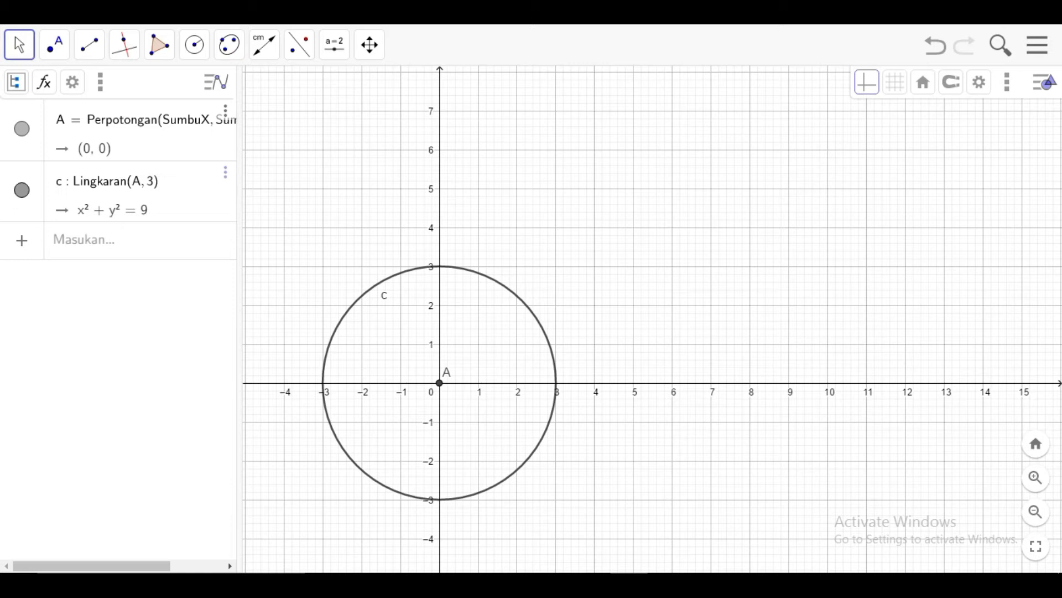
# Construct another circle by centre and radius, with centre B at (4, 3) and radius 3.
pyautogui.click(191, 53)
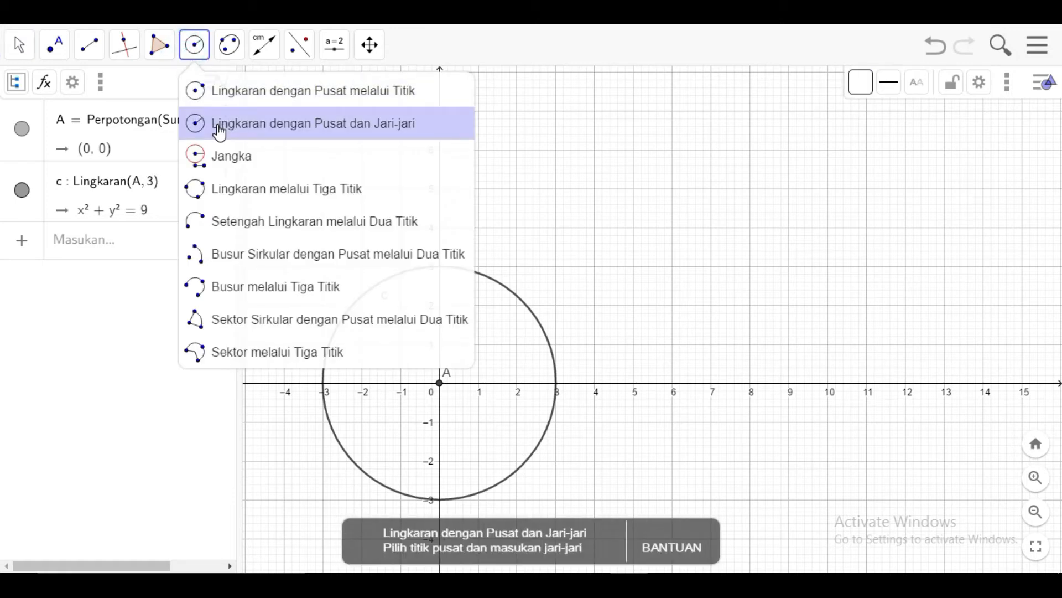
pyautogui.click(356, 127)
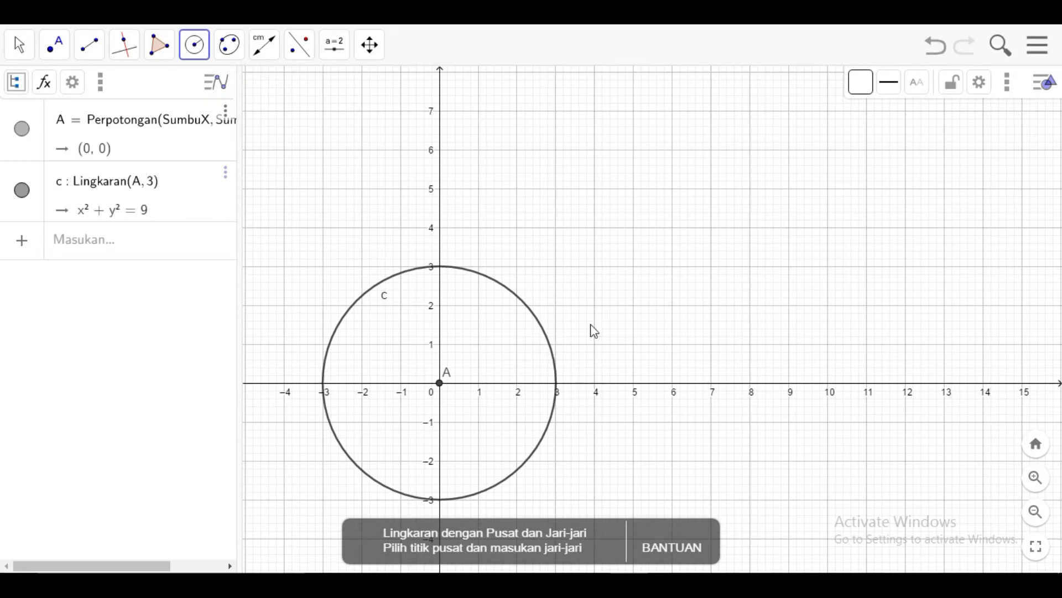
pyautogui.click(595, 268)
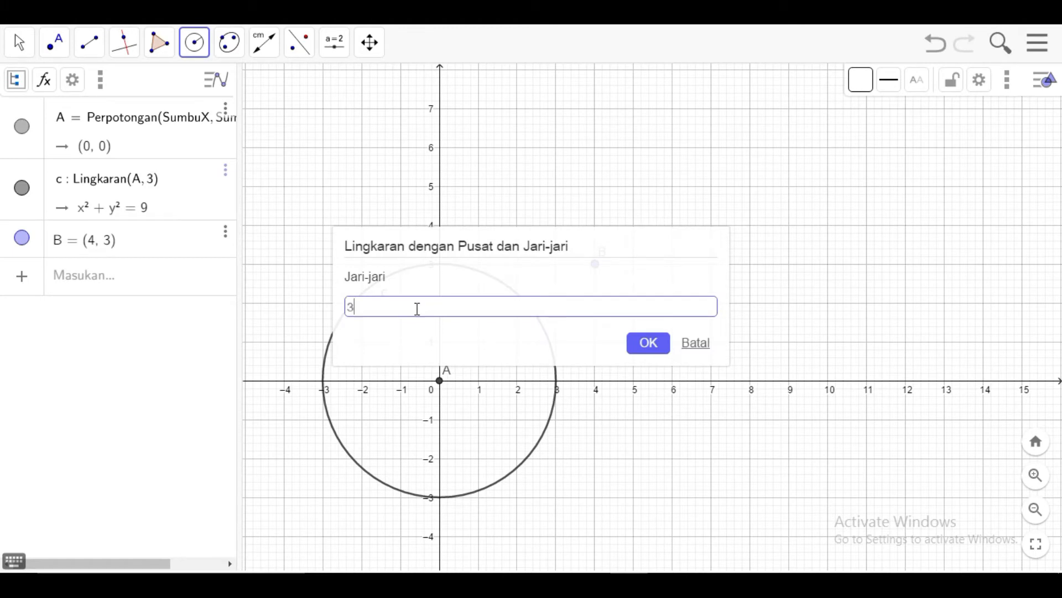
pyautogui.click(647, 344)
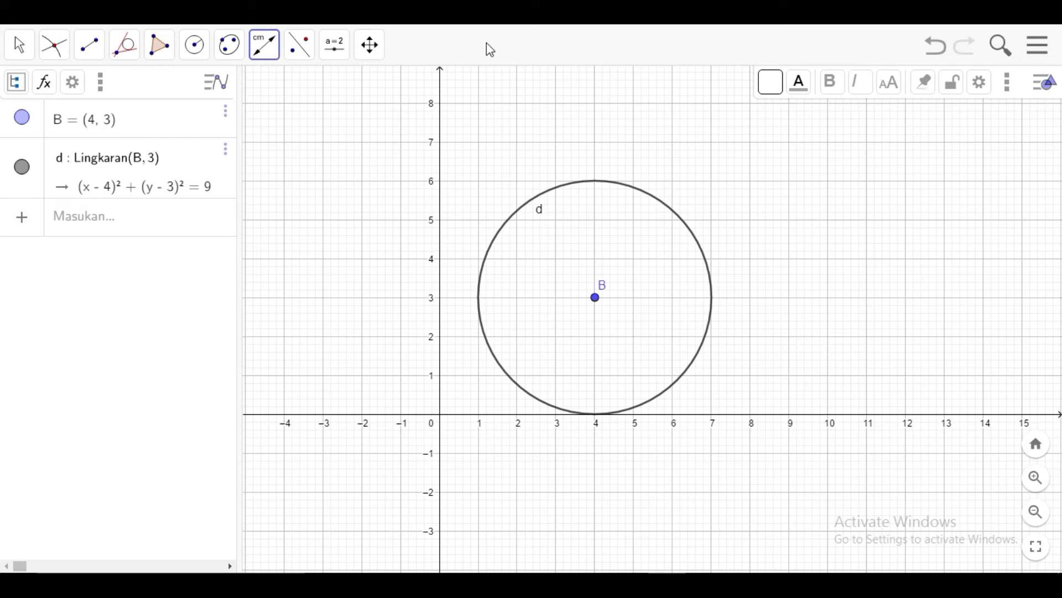
# Draw a radius segment from centre B to a new point on the circle at about (6.27, 4.96).
pyautogui.click(86, 49)
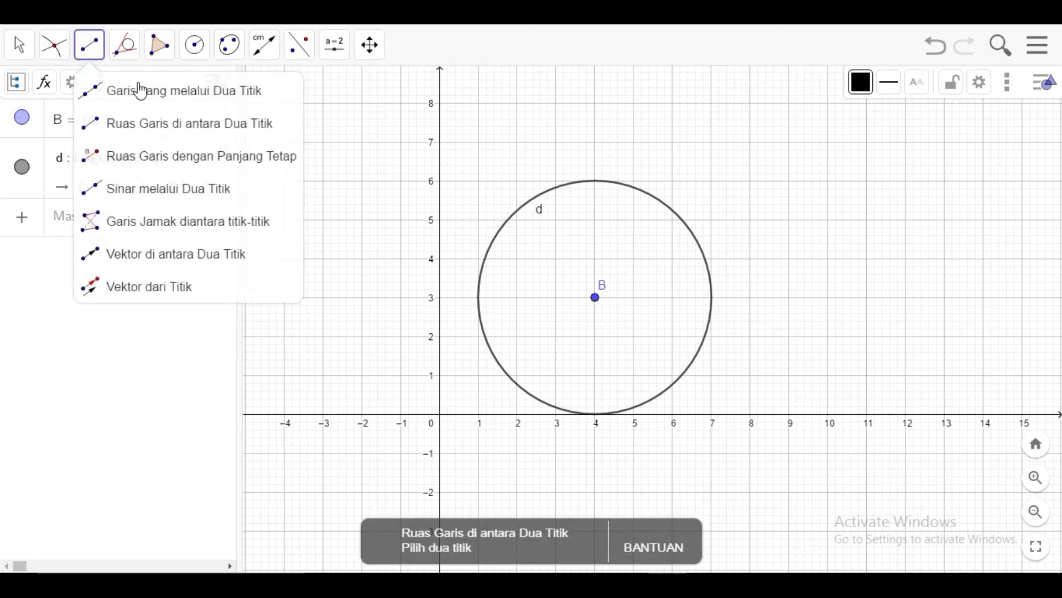
pyautogui.click(146, 123)
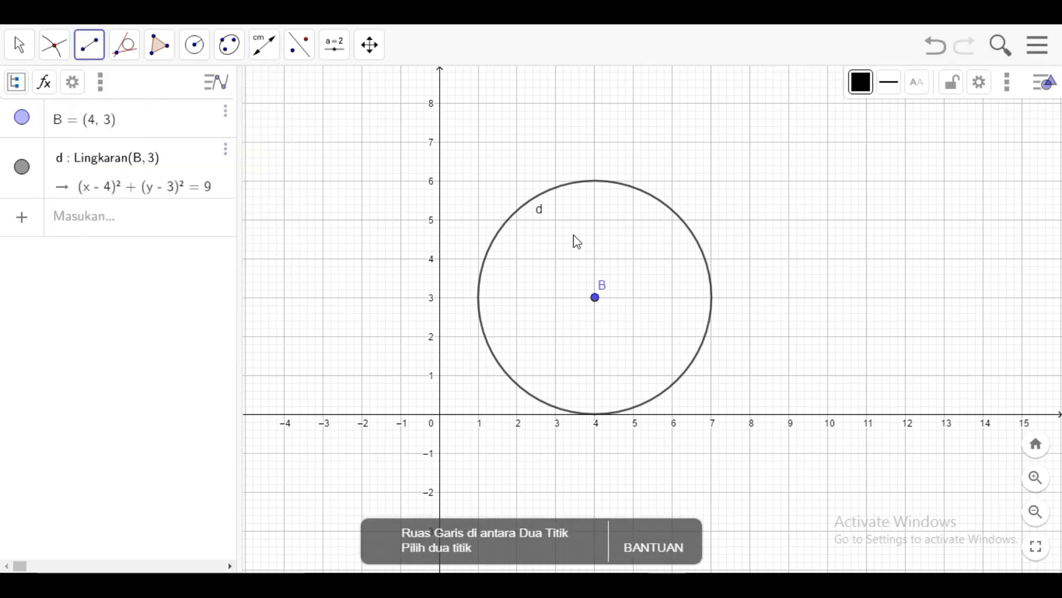
pyautogui.click(597, 298)
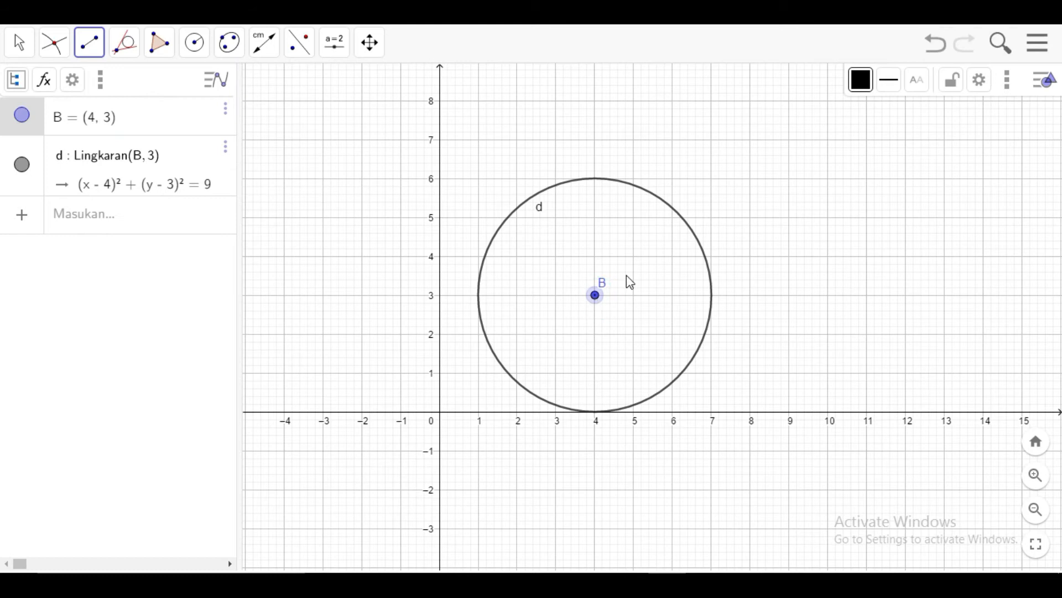
pyautogui.click(684, 219)
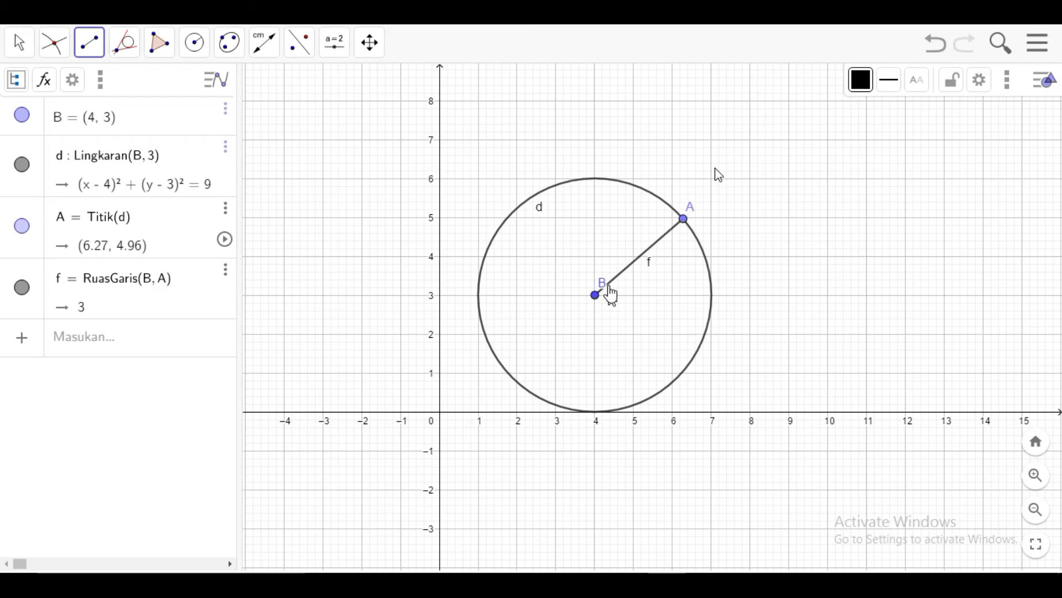
# Construct a line through point A on the circle, perpendicular to radius segment f.
pyautogui.click(126, 53)
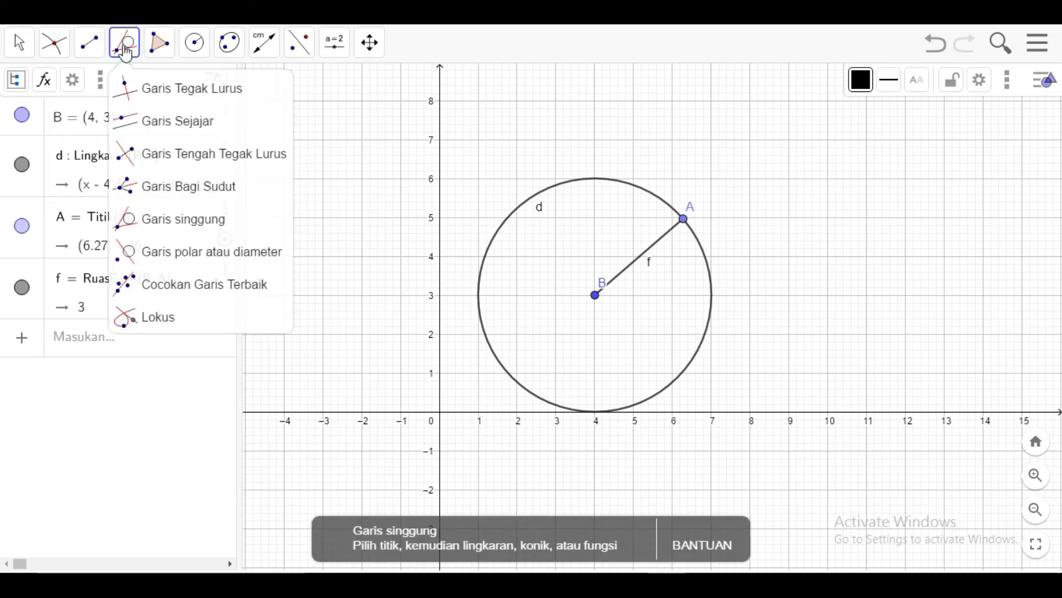
pyautogui.click(146, 87)
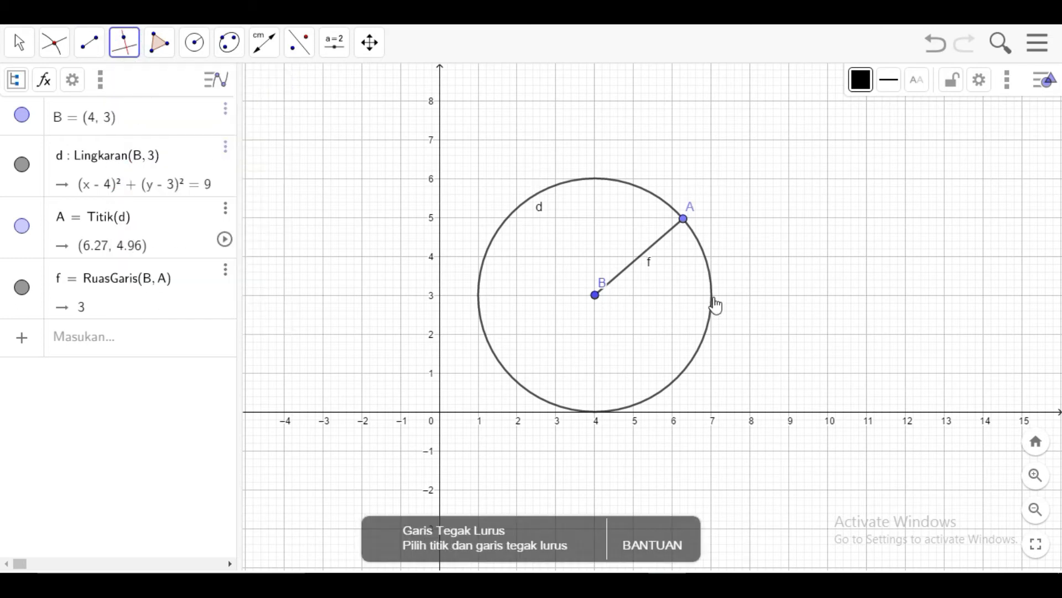
pyautogui.click(685, 221)
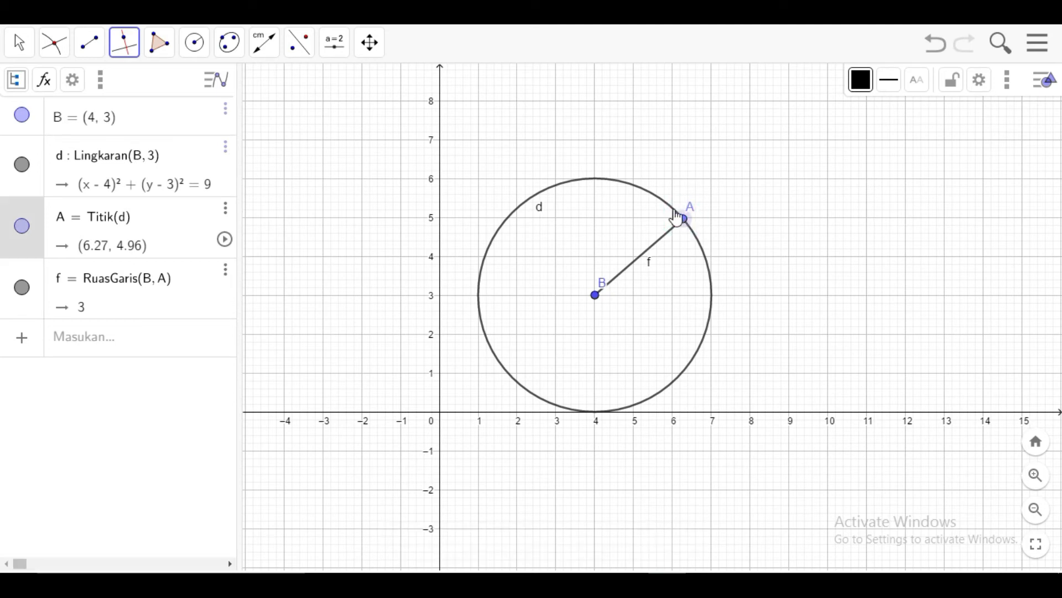
pyautogui.click(666, 238)
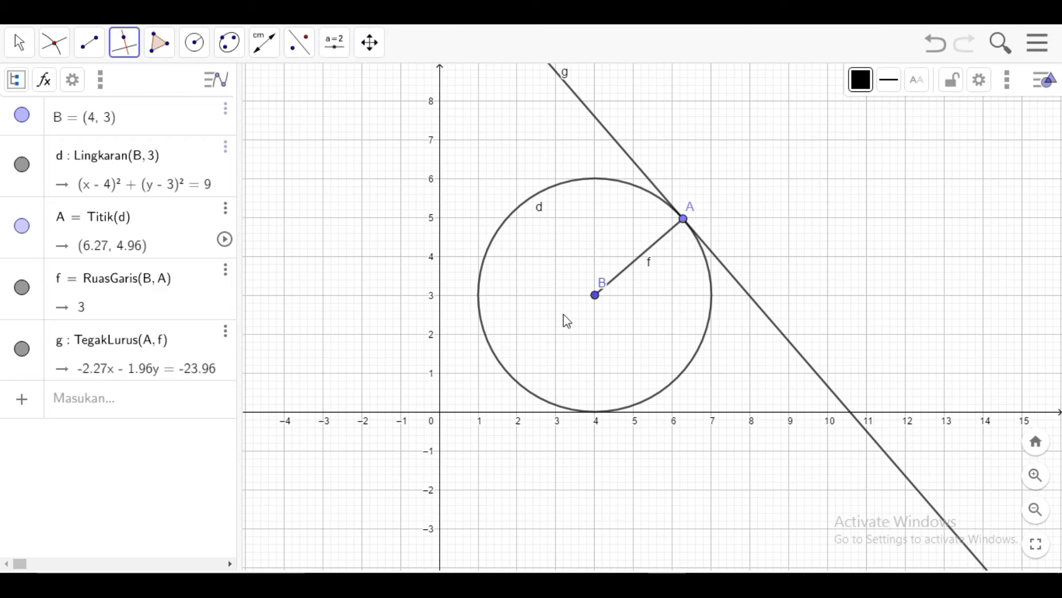
# Mark the angle between radius segment f and the perpendicular line g, and return to the Move tool.
pyautogui.click(261, 48)
pyautogui.click(269, 91)
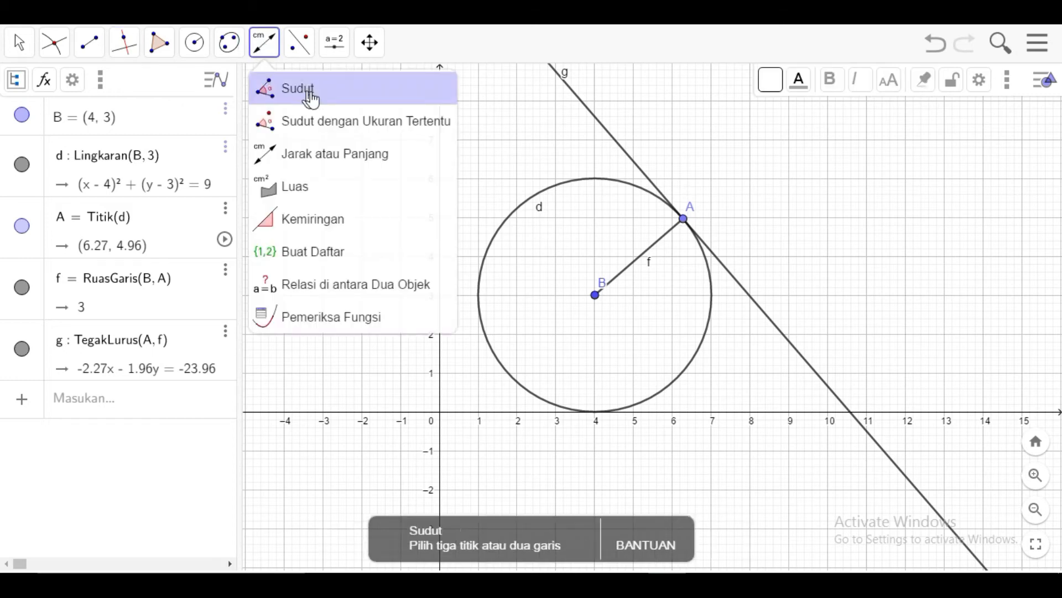
pyautogui.click(287, 99)
pyautogui.click(683, 221)
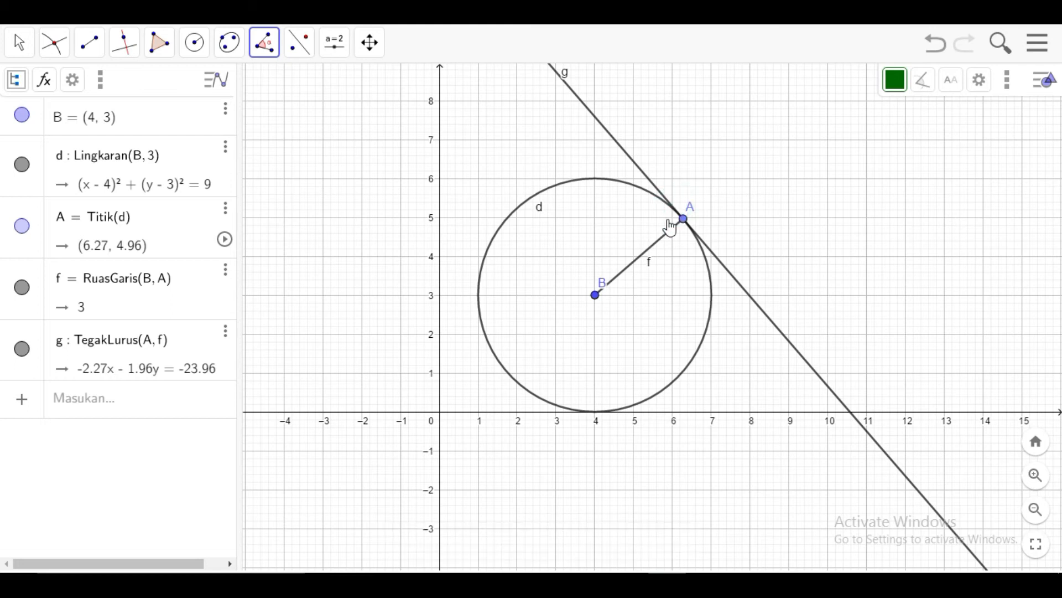
pyautogui.click(670, 241)
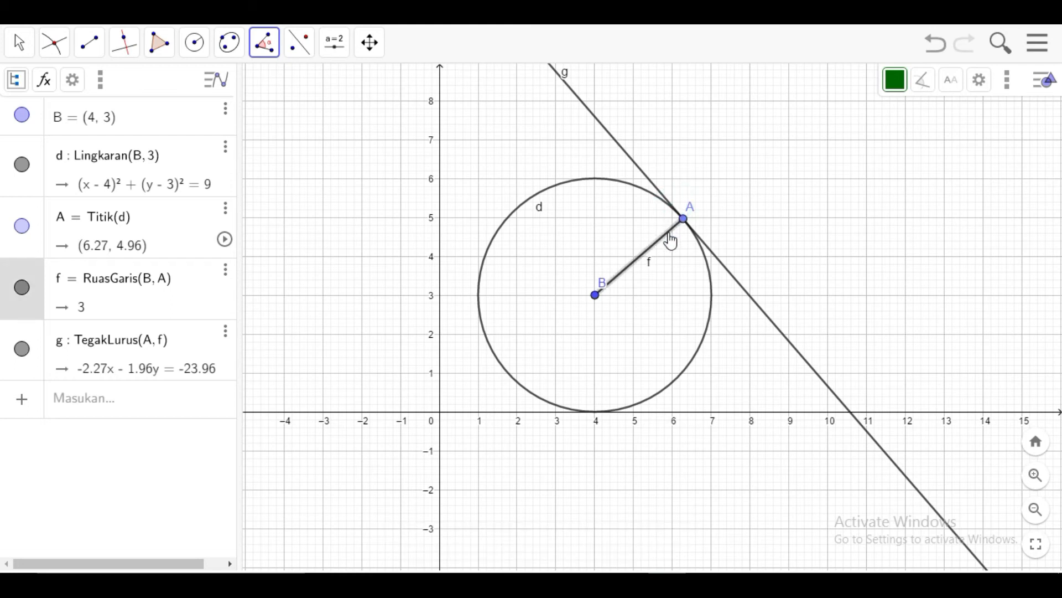
pyautogui.click(663, 197)
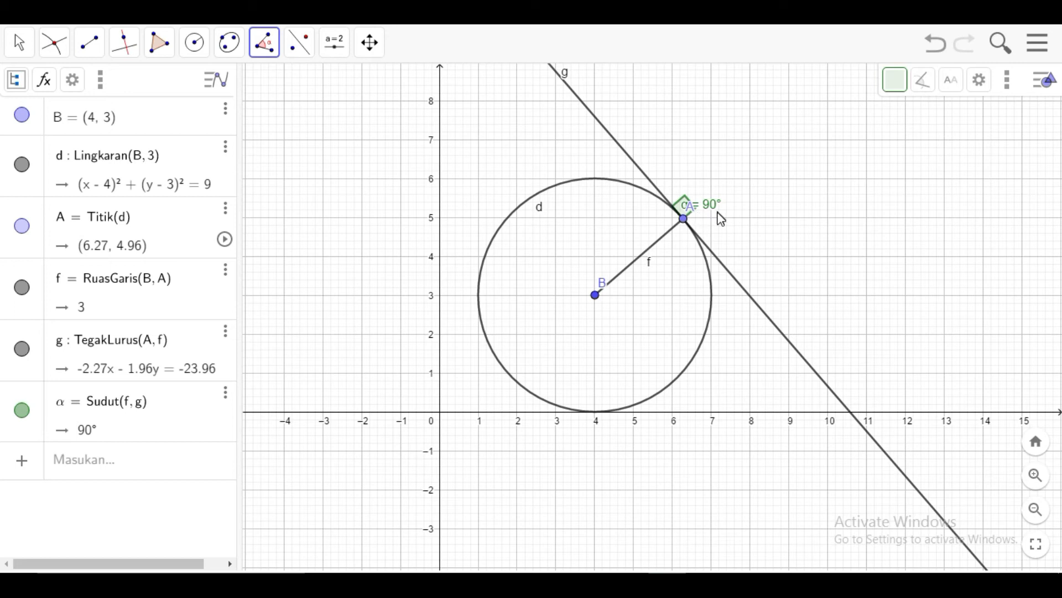
pyautogui.click(21, 45)
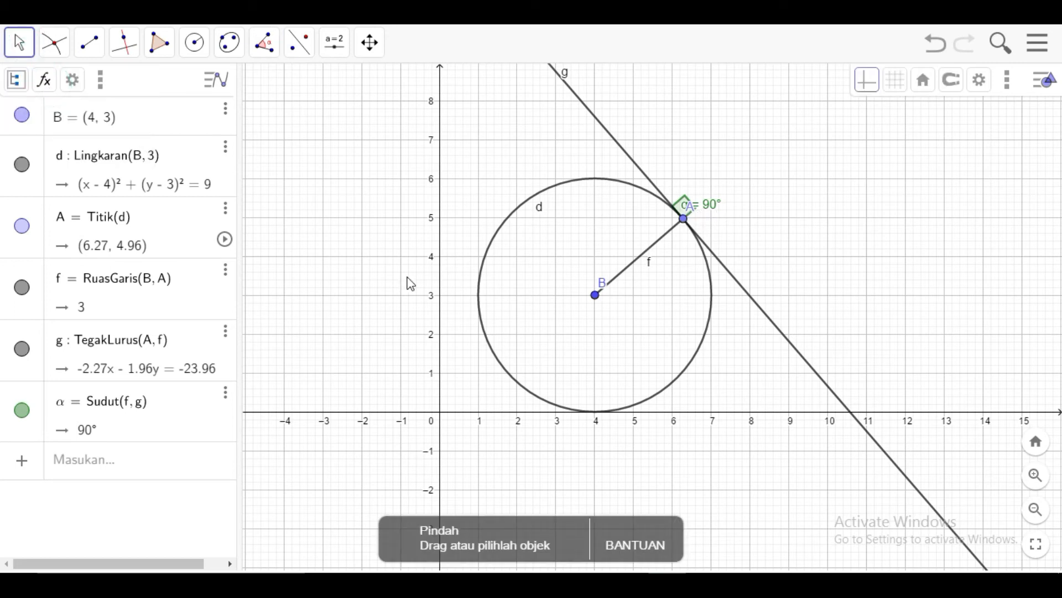
# Move point A around circle d, past its lower part, to about (1.11, 2.21).
pyautogui.click(684, 219)
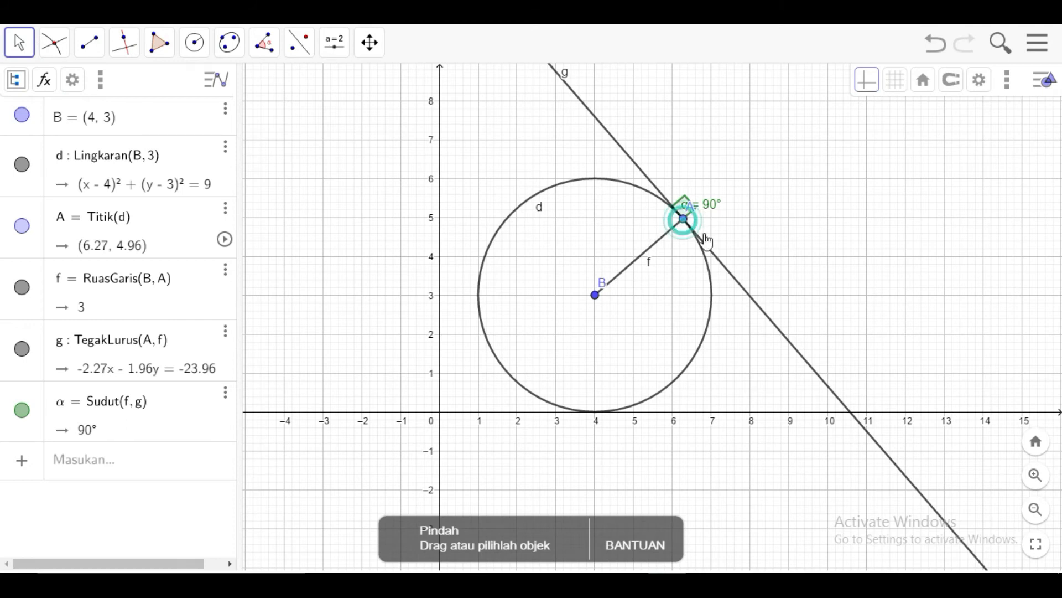
pyautogui.moveTo(717, 286); pyautogui.dragTo(702, 359)
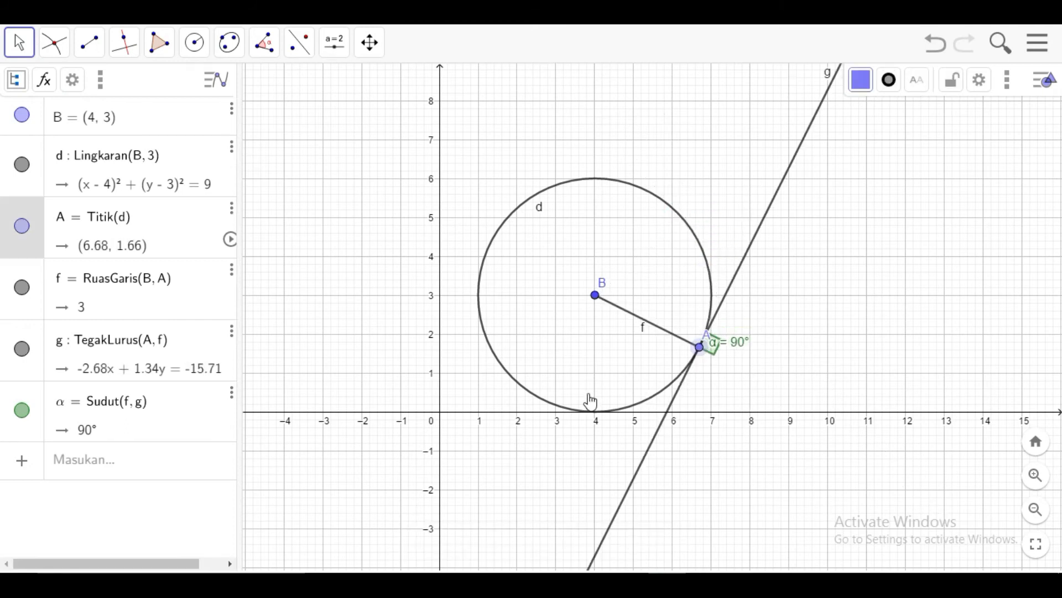
pyautogui.moveTo(485, 377); pyautogui.dragTo(474, 336)
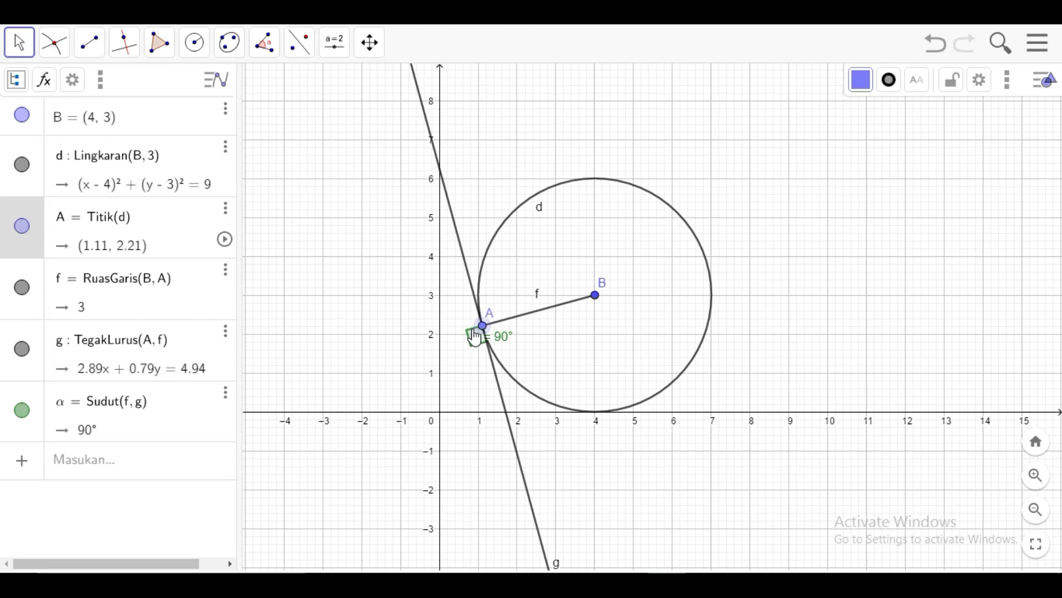
# Hide point A, radius segment f, perpendicular line g and angle α, leaving circle d and centre B shown.
pyautogui.click(21, 226)
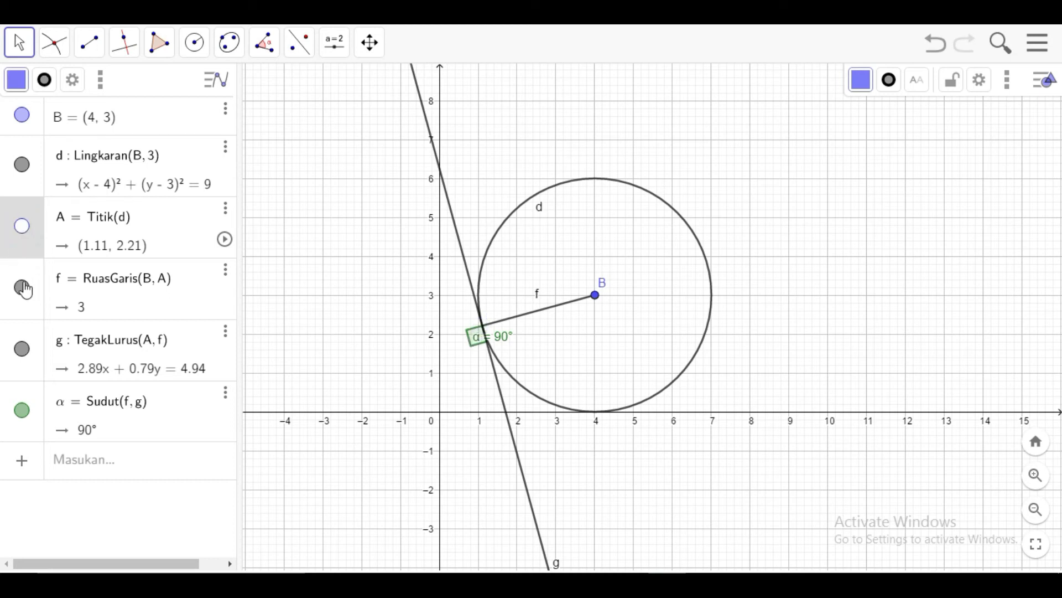
pyautogui.click(22, 287)
pyautogui.click(22, 349)
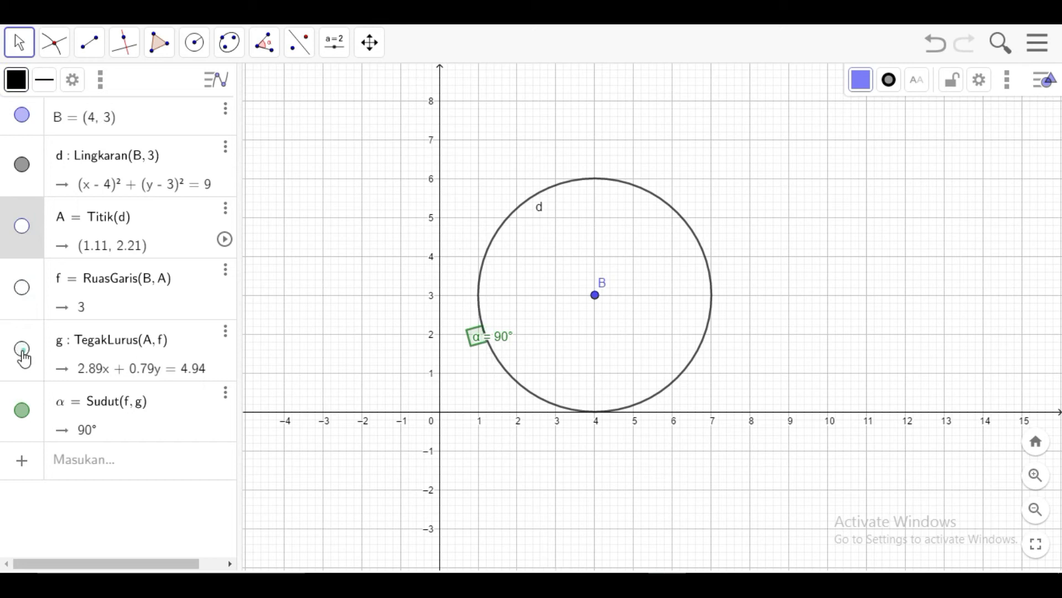
pyautogui.click(22, 410)
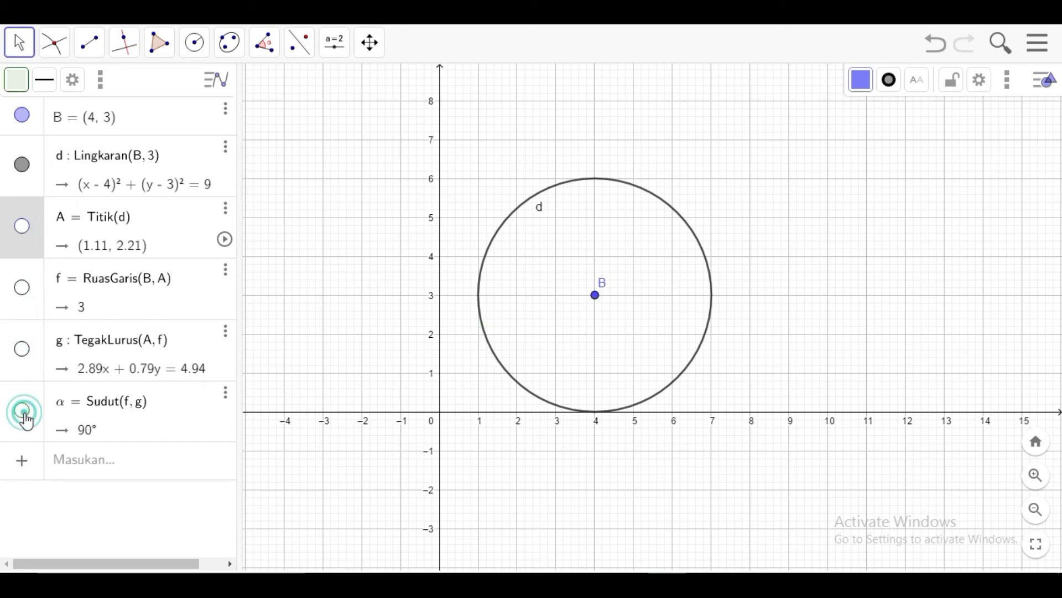
# Place a new point outside circle d at (10, 3).
pyautogui.click(63, 52)
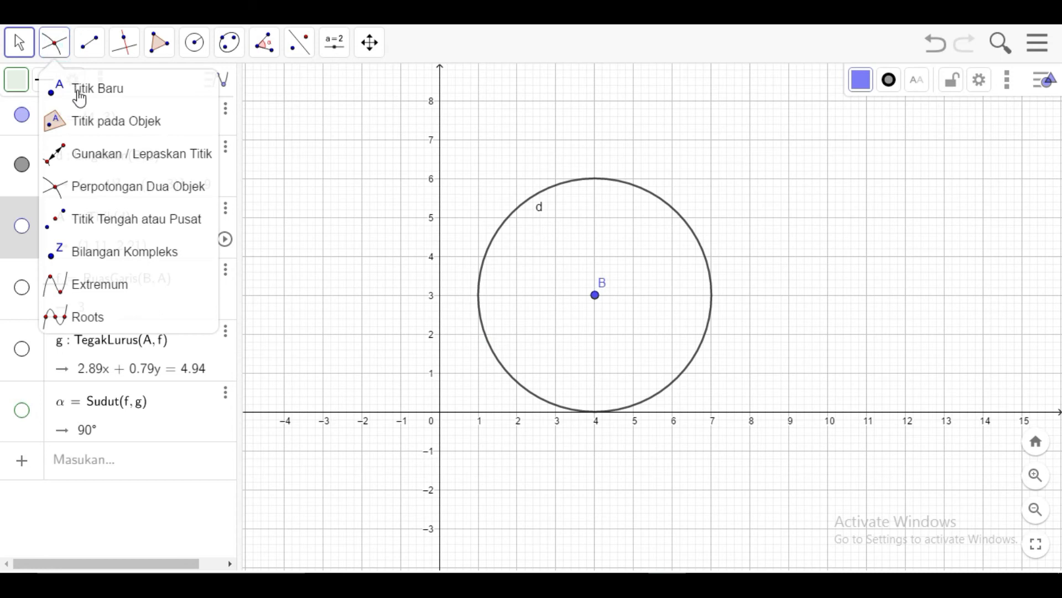
pyautogui.click(78, 88)
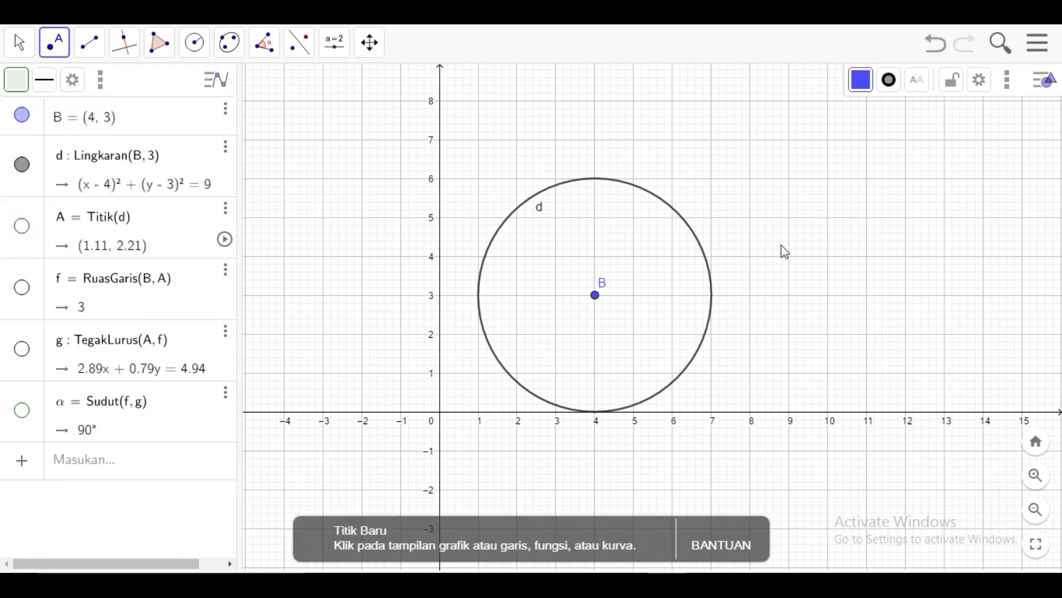
pyautogui.click(828, 295)
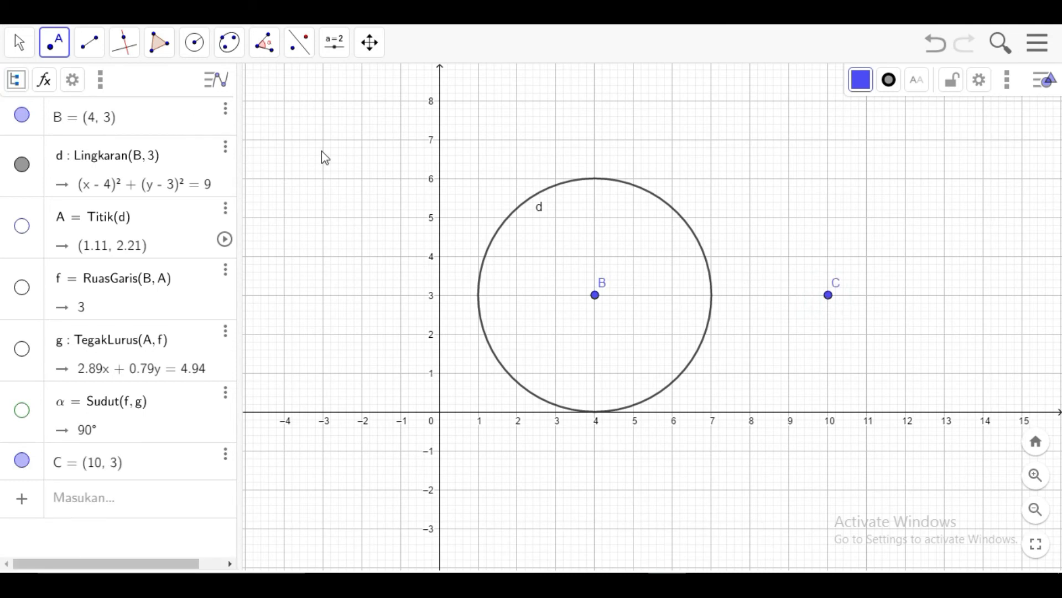
# Construct the tangent lines from external point C to circle d.
pyautogui.click(131, 56)
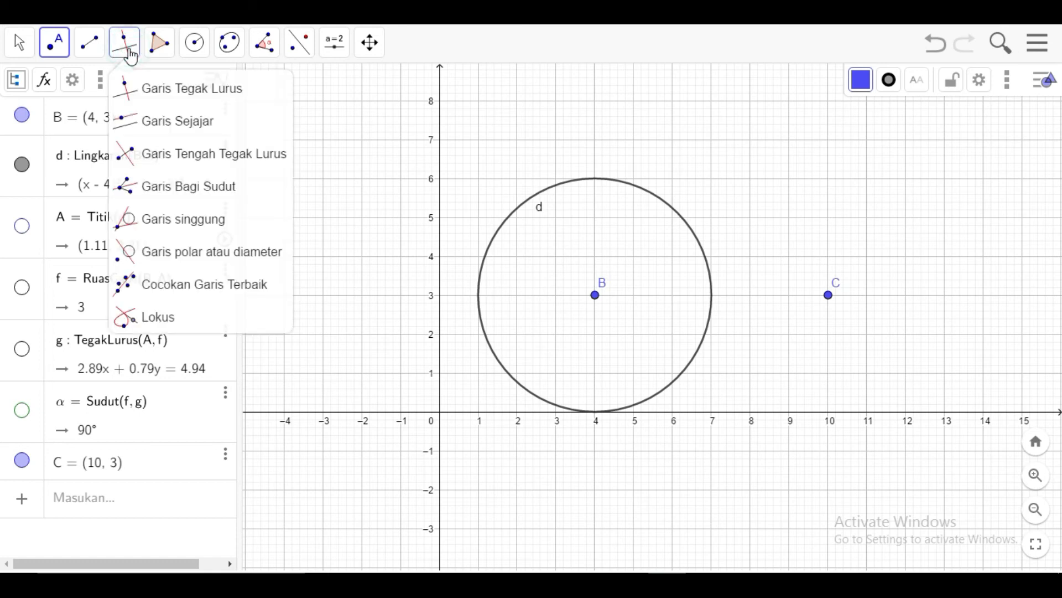
pyautogui.click(173, 221)
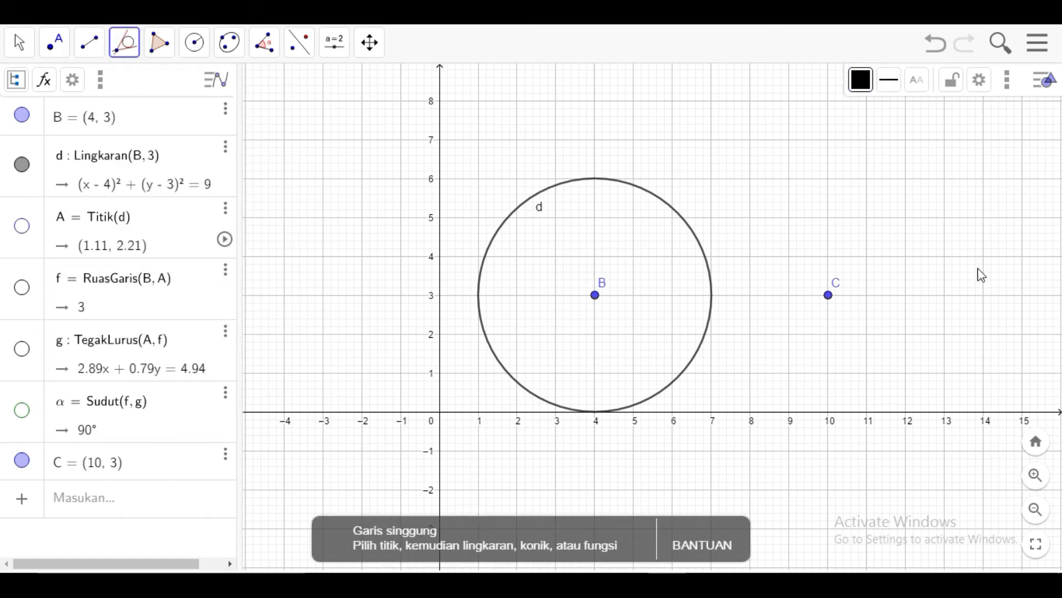
pyautogui.click(829, 298)
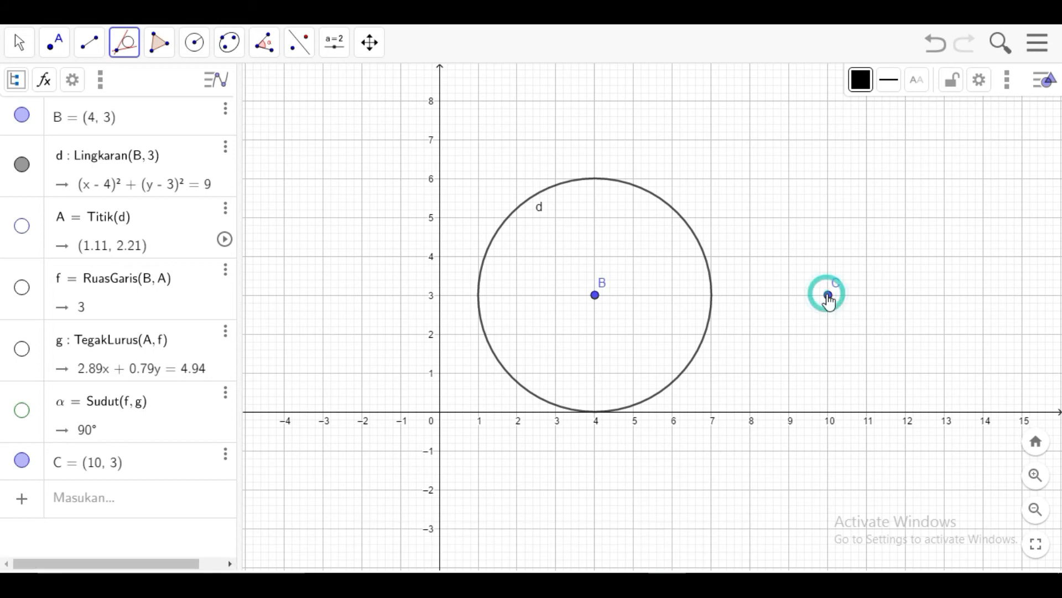
pyautogui.click(694, 239)
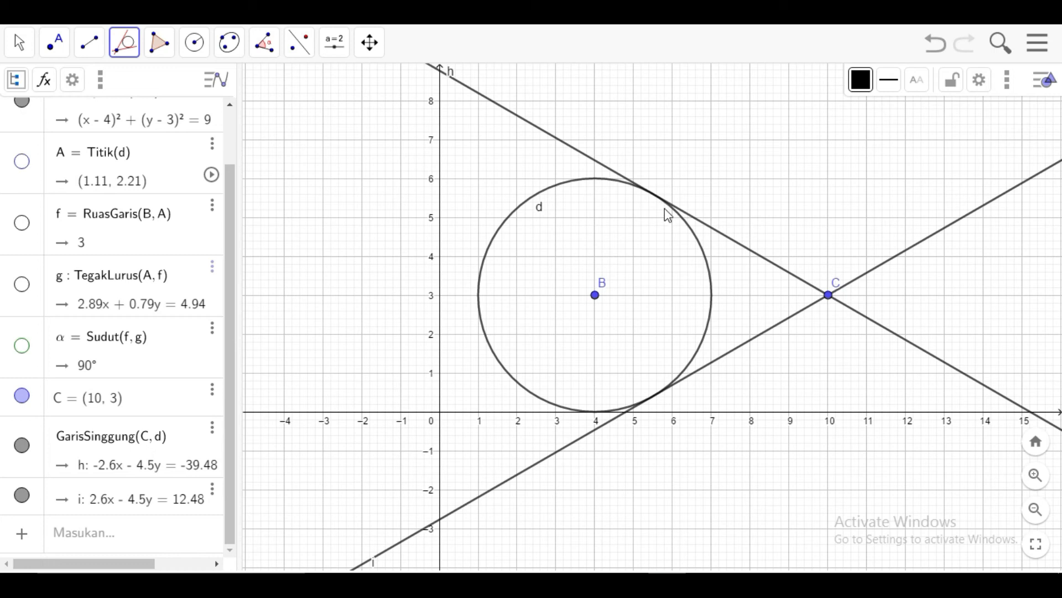
# Mark the two tangency points where tangent lines h and i meet circle d, using the intersection tool.
pyautogui.click(56, 49)
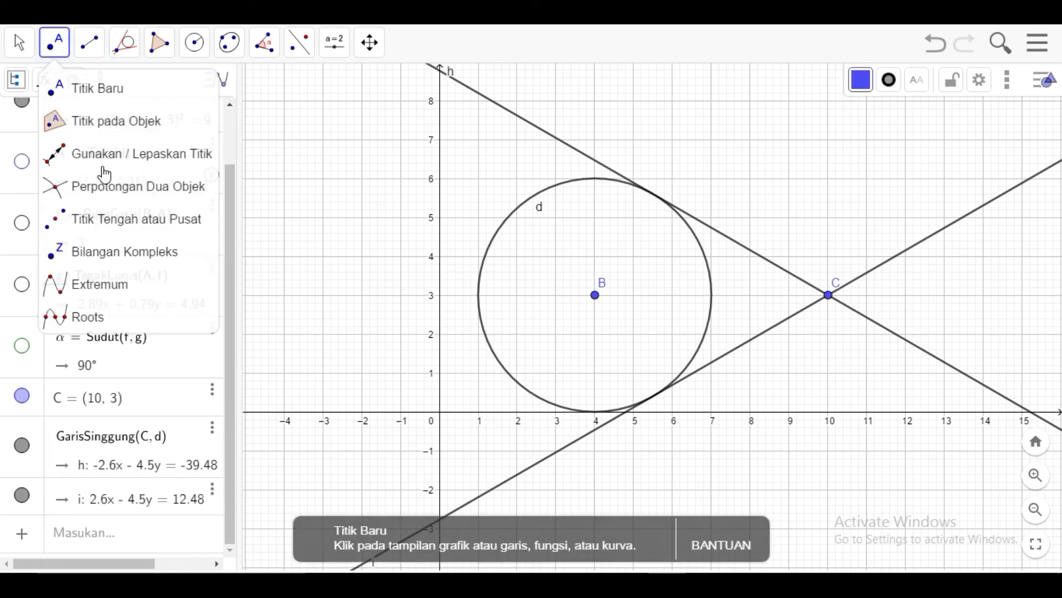
pyautogui.click(105, 196)
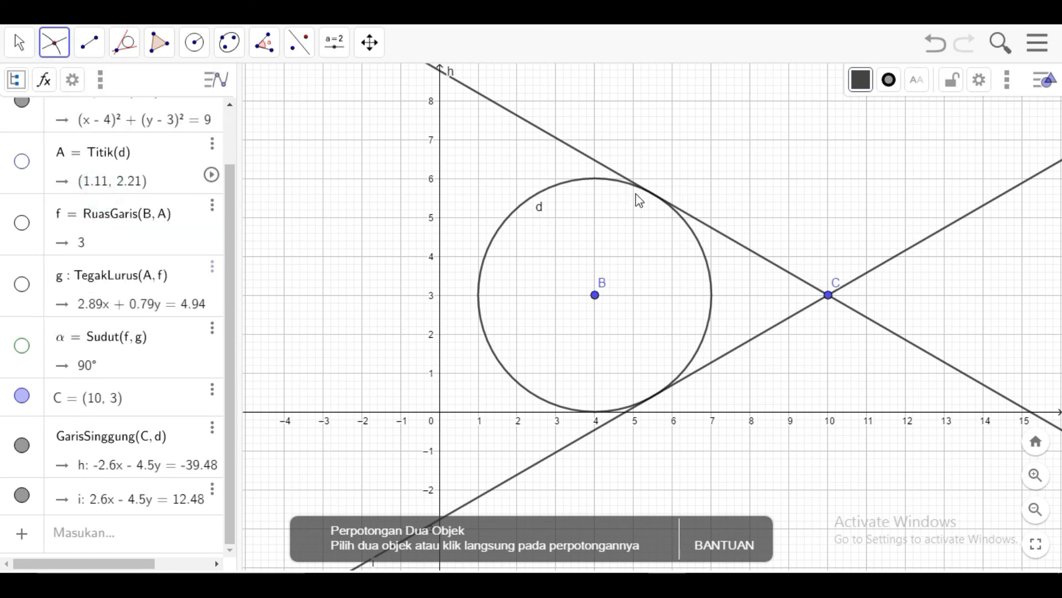
pyautogui.click(656, 199)
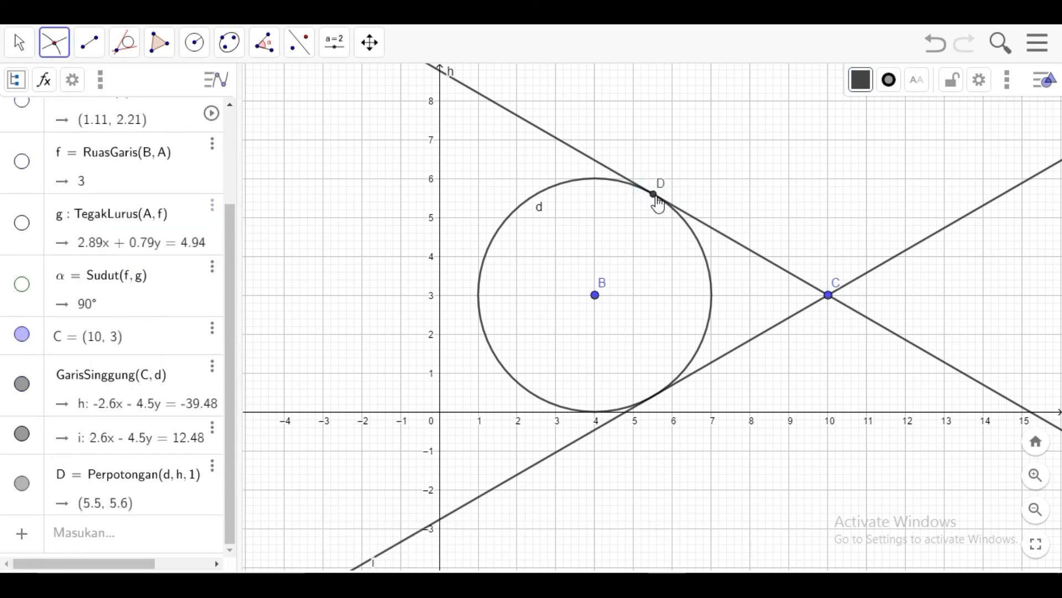
pyautogui.click(654, 397)
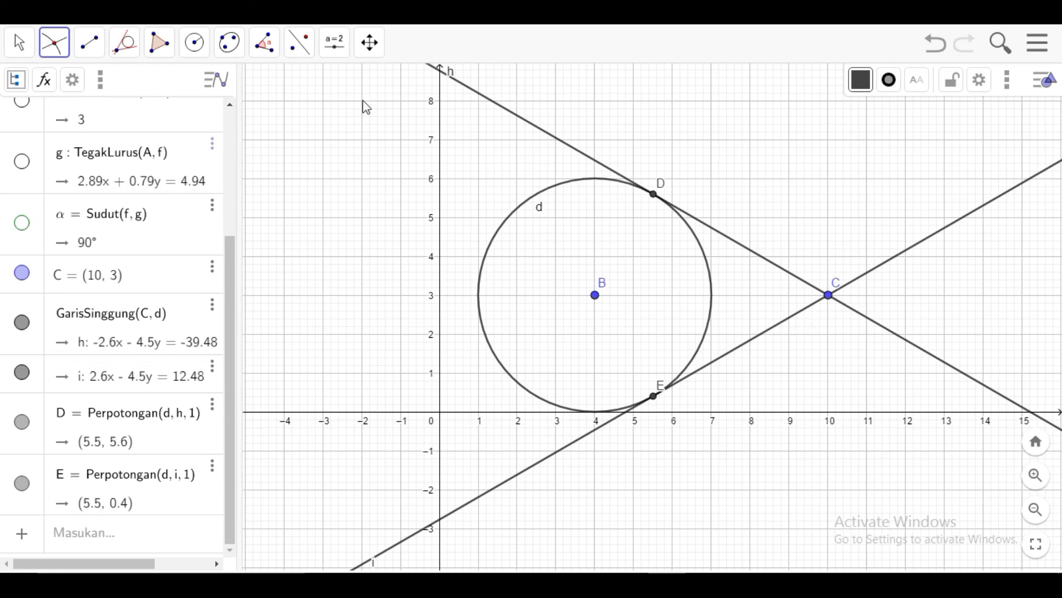
# Measure the distances from tangency points D and E to external point C, adding a length label to each tangent.
pyautogui.click(337, 46)
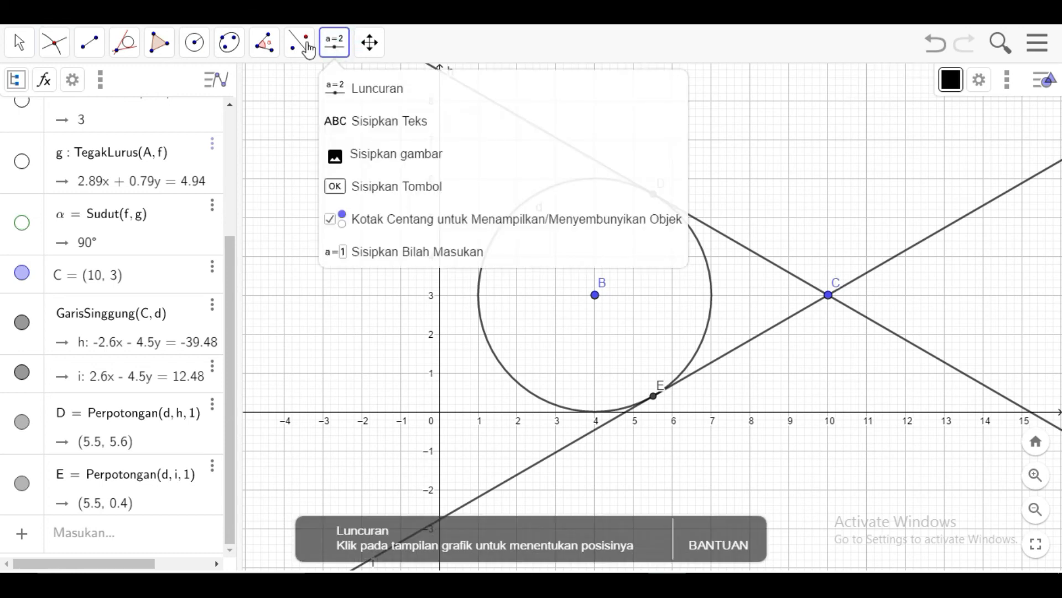
pyautogui.moveTo(264, 47)
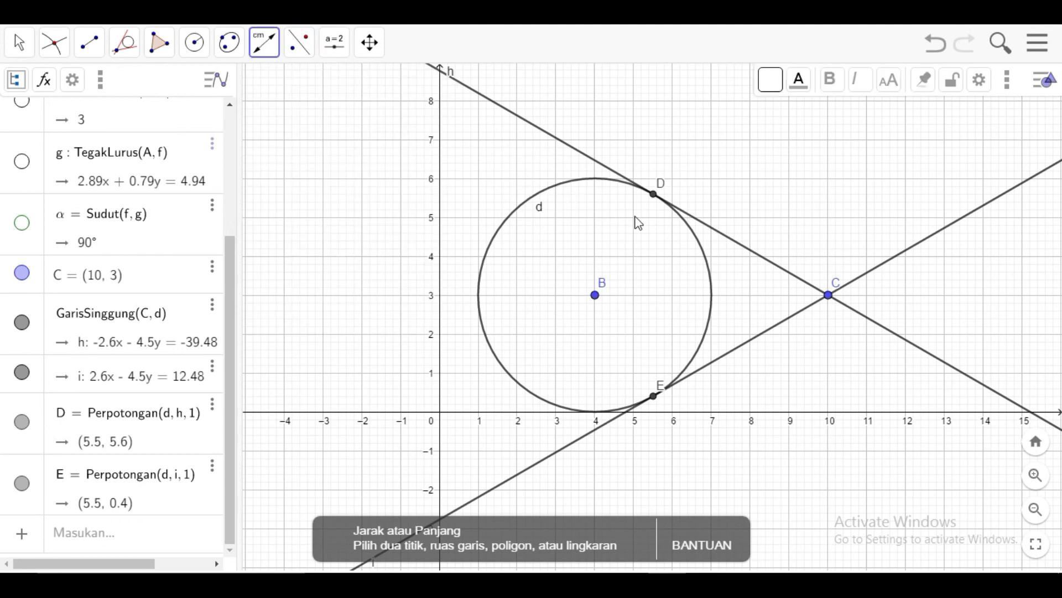
pyautogui.click(654, 195)
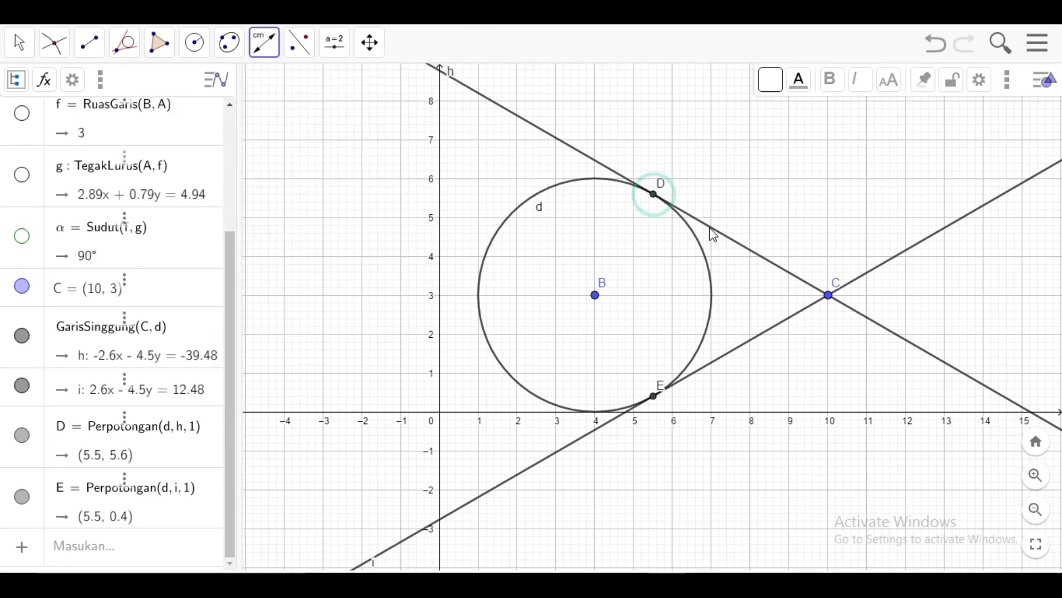
pyautogui.click(829, 295)
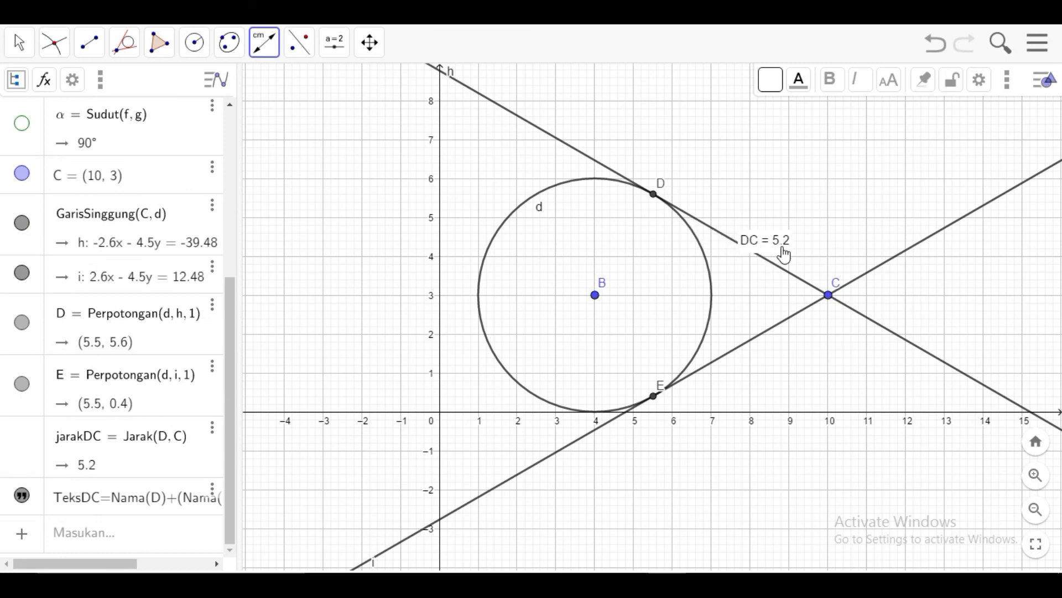
pyautogui.click(654, 396)
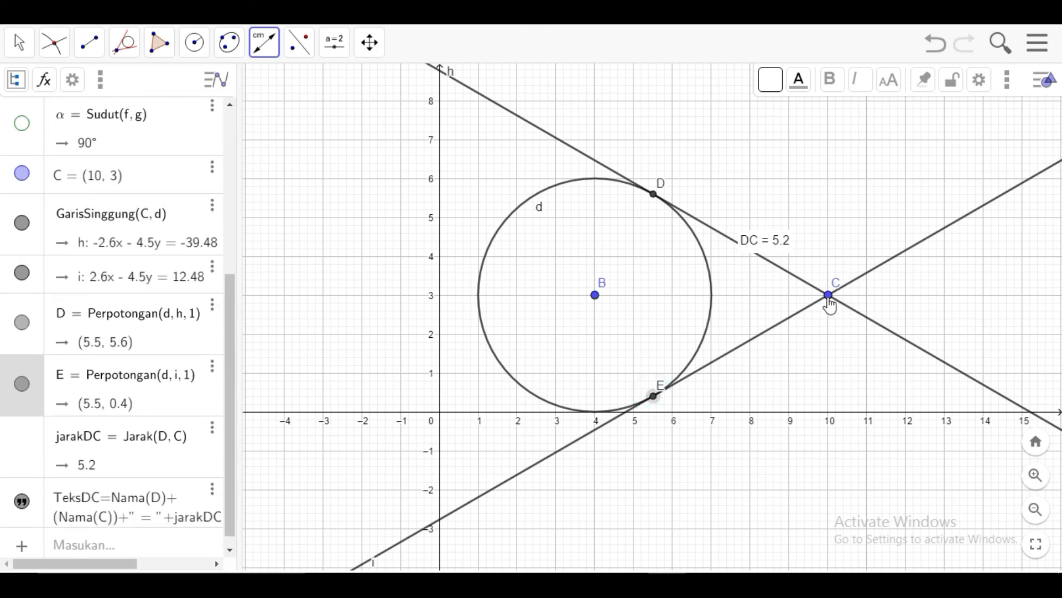
pyautogui.click(830, 302)
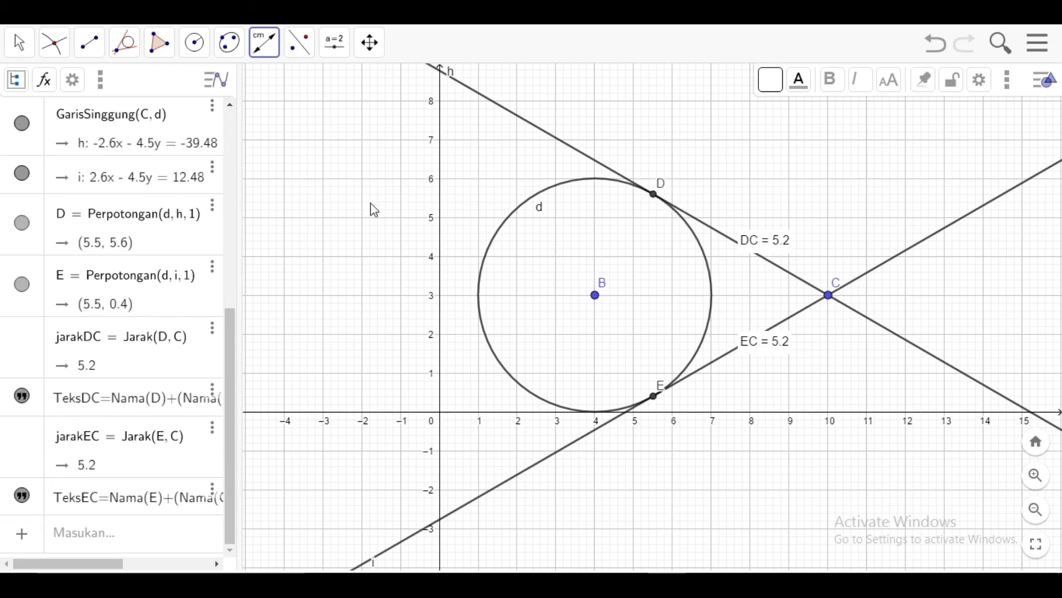
# Using the Move tool, move point C to several positions outside circle d, on both sides of it, to compare both tangent lengths.
pyautogui.click(19, 42)
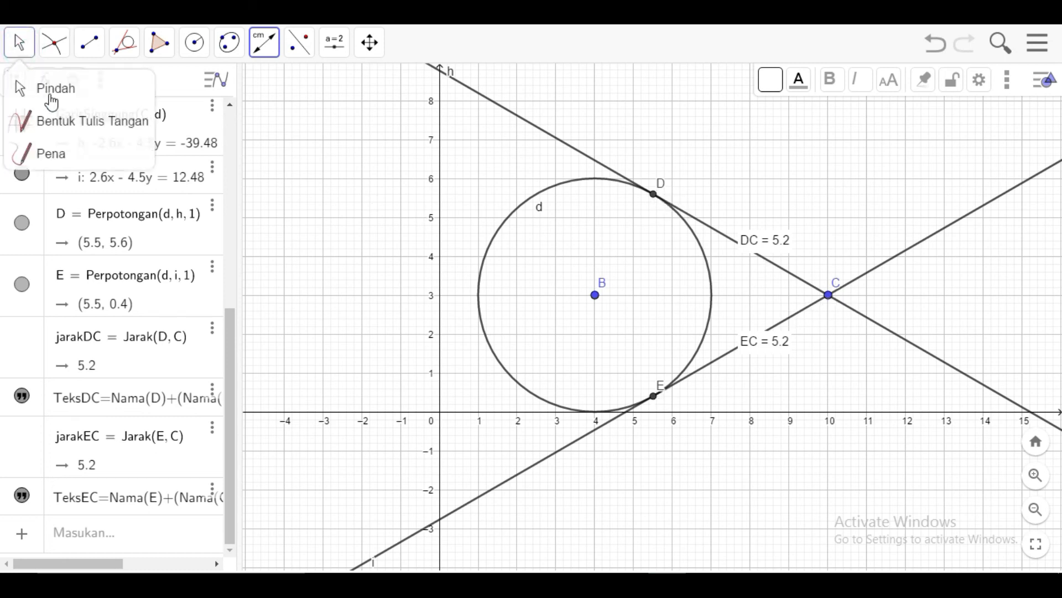
pyautogui.click(55, 92)
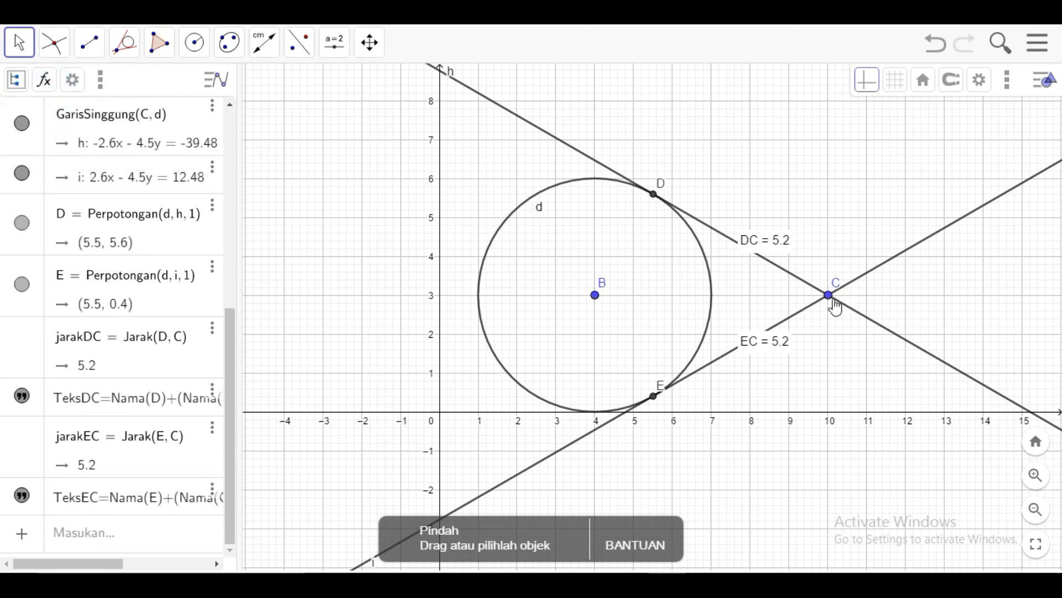
pyautogui.moveTo(833, 304); pyautogui.dragTo(828, 195)
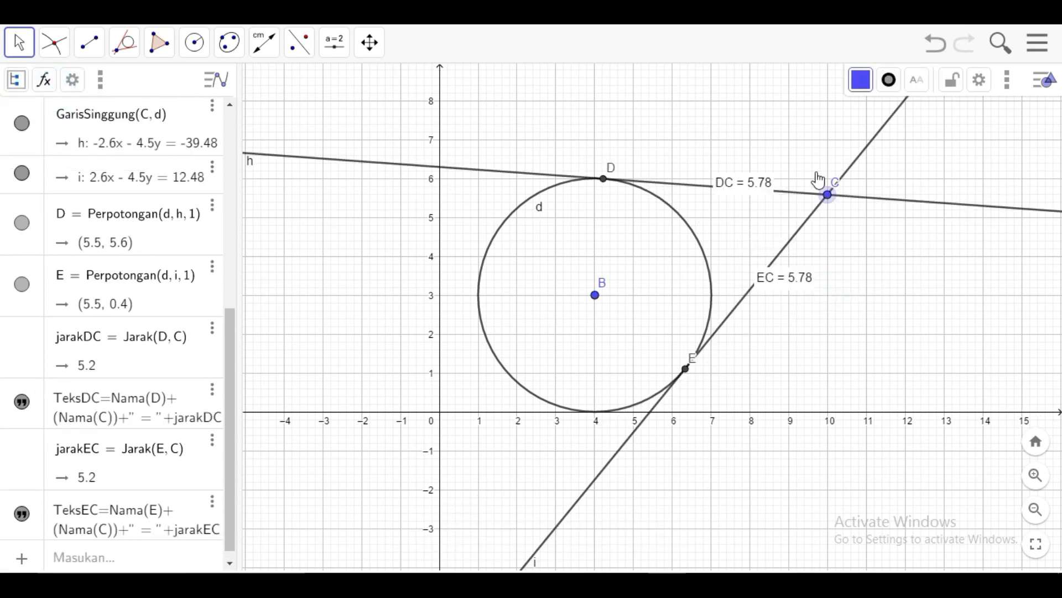
pyautogui.moveTo(737, 130); pyautogui.dragTo(834, 260)
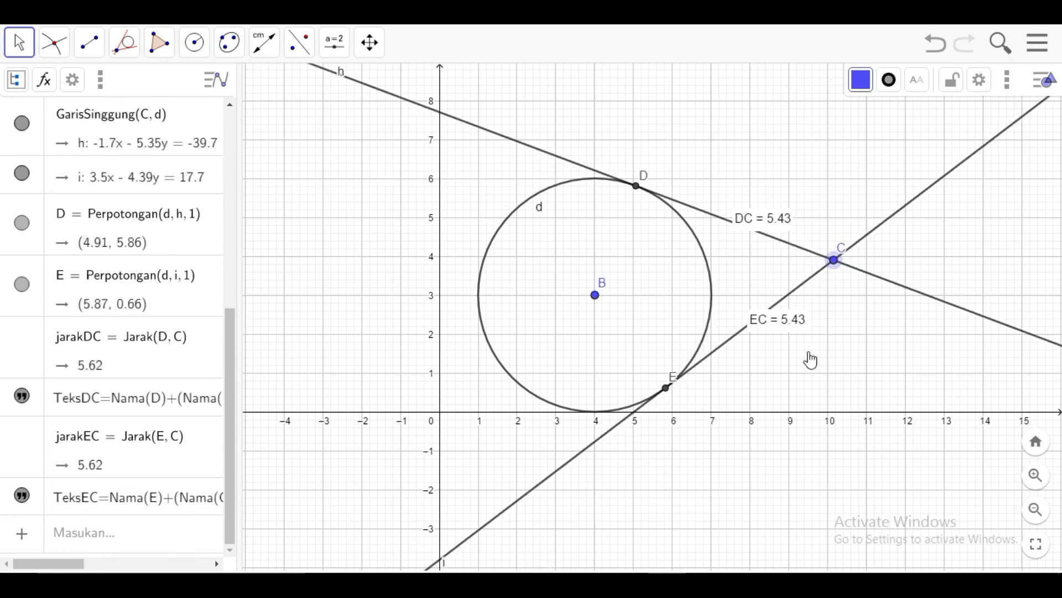
pyautogui.moveTo(753, 468); pyautogui.dragTo(365, 181)
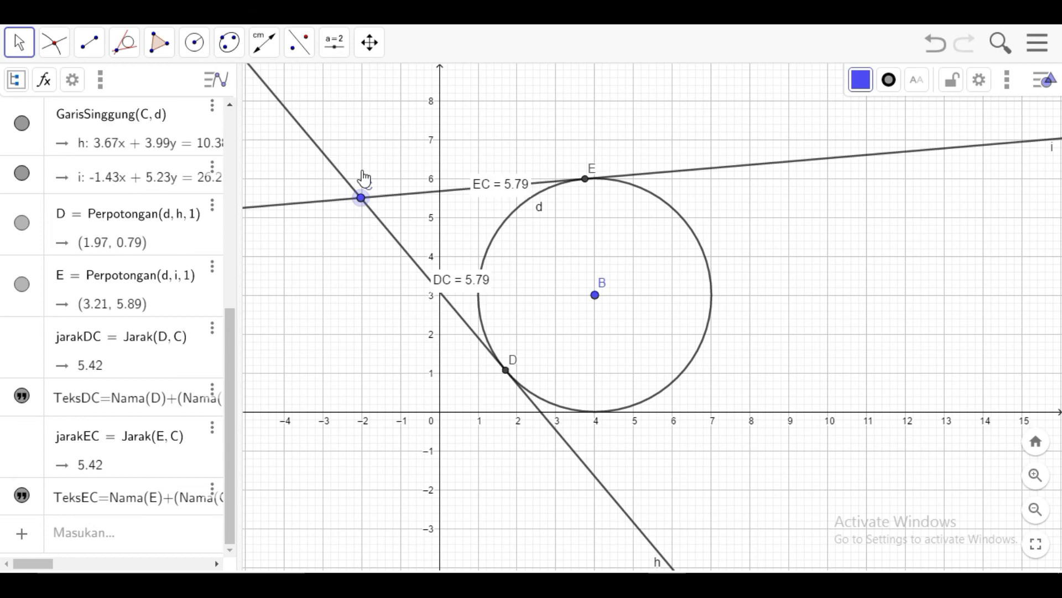
pyautogui.moveTo(637, 108); pyautogui.dragTo(813, 249)
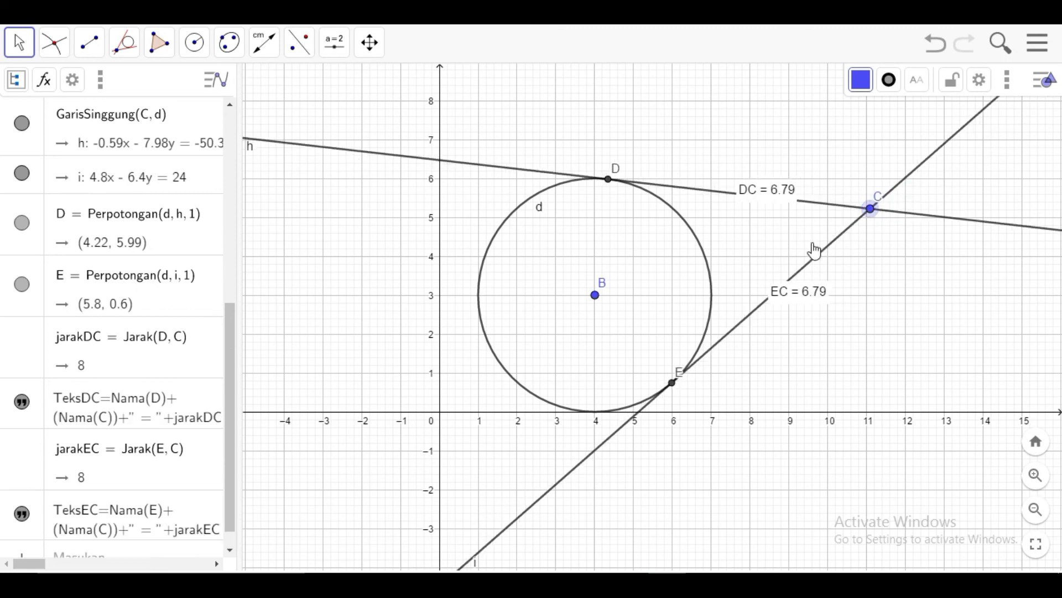
# Move point C inside circle d, onto its circumference, and back outside to about (10.1, 3.8).
pyautogui.moveTo(737, 272); pyautogui.dragTo(650, 309)
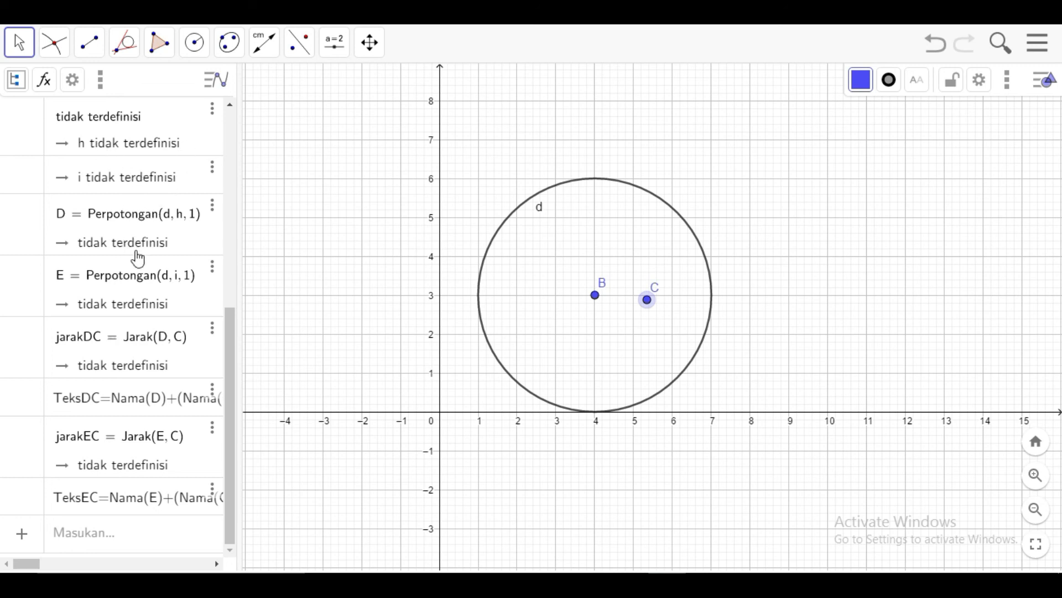
pyautogui.moveTo(649, 304); pyautogui.dragTo(713, 277)
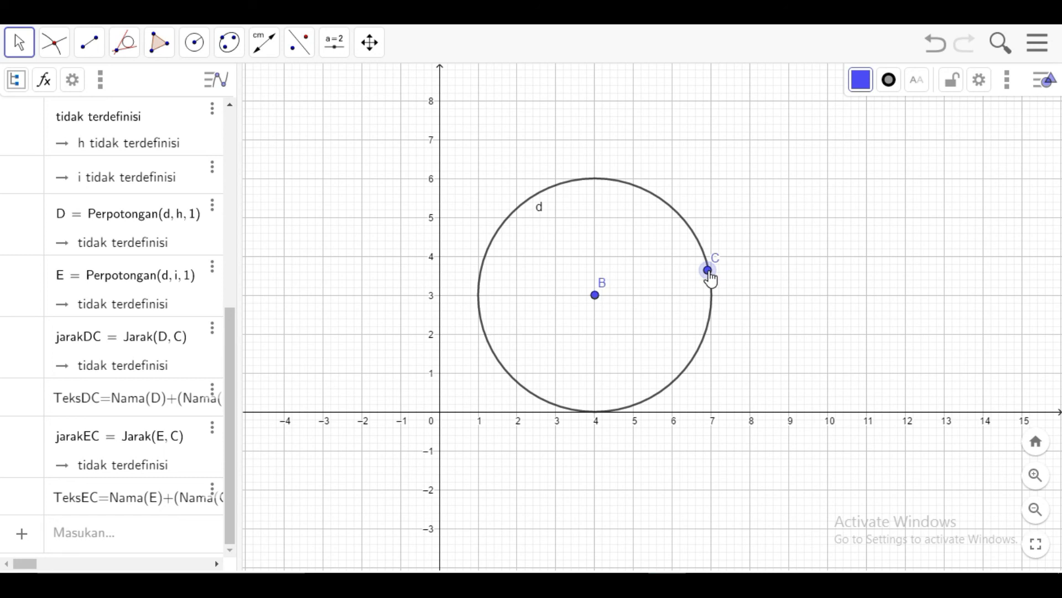
pyautogui.moveTo(711, 279); pyautogui.dragTo(836, 271)
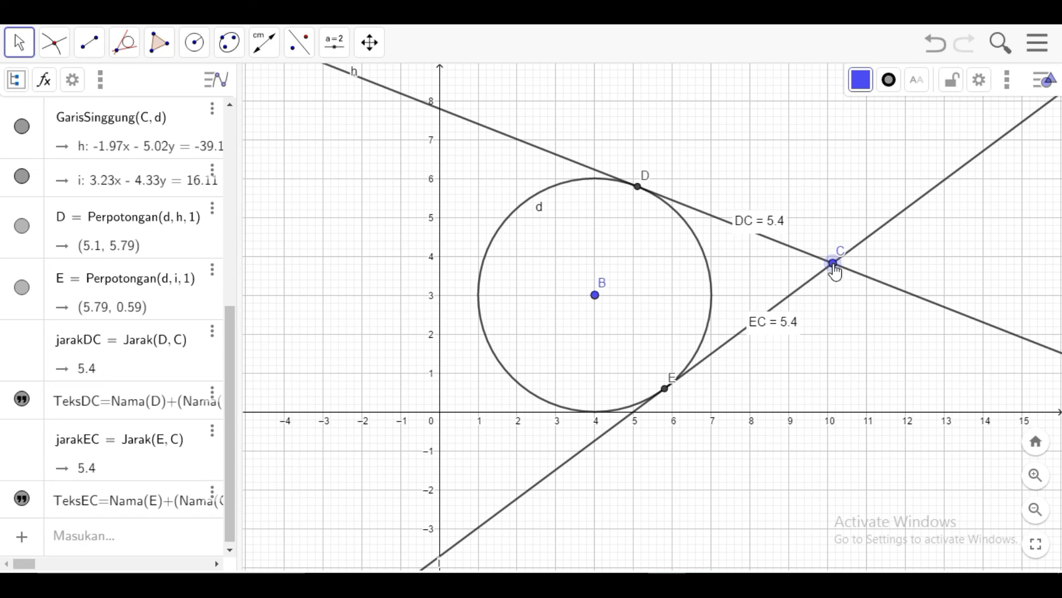